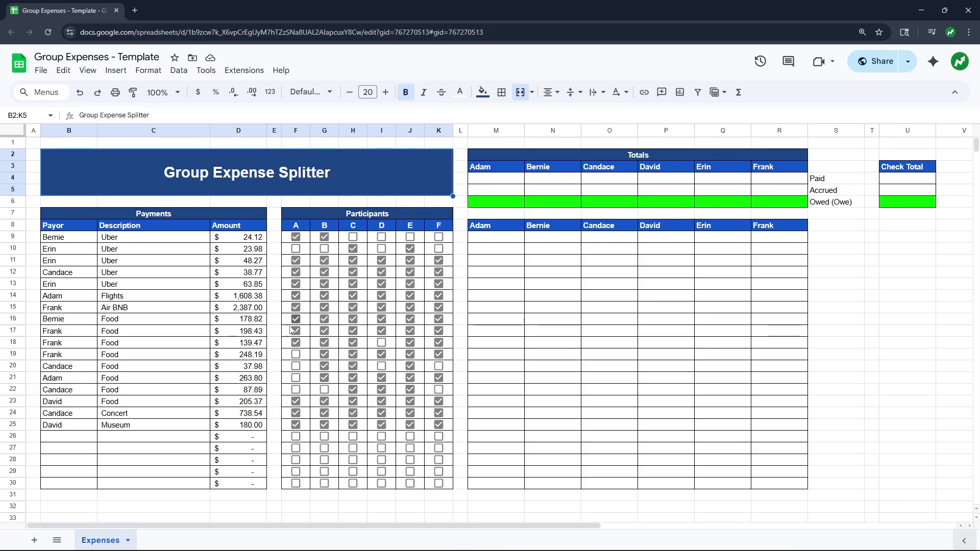
- Walk through the Payments table: expense descriptions, payor, the 24.12 Uber amount and participant checkboxes
left_click(129, 309)
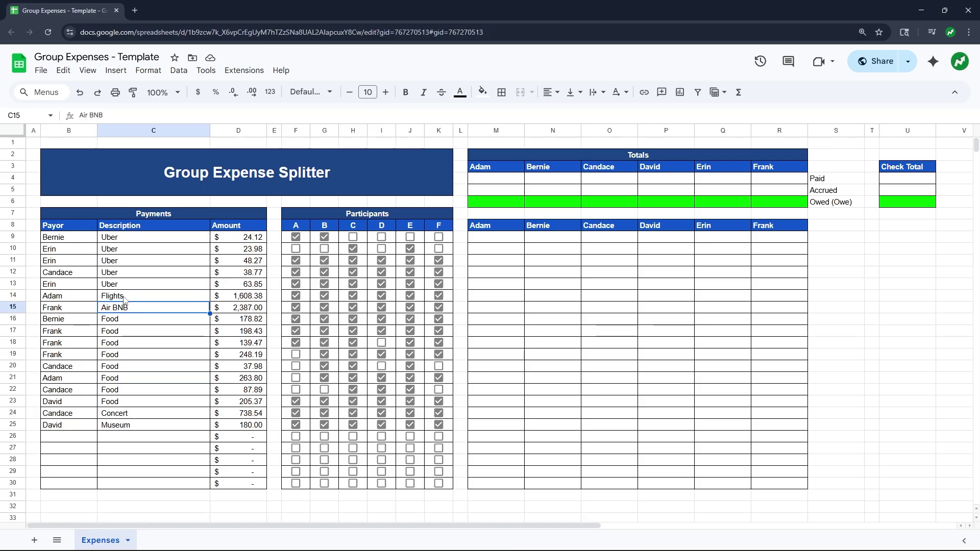
left_click(124, 298)
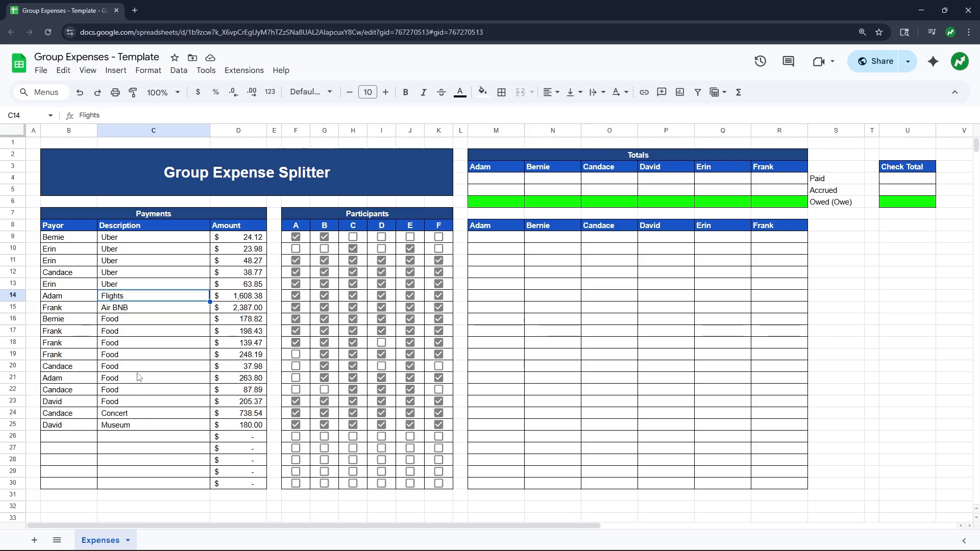
left_click(53, 214)
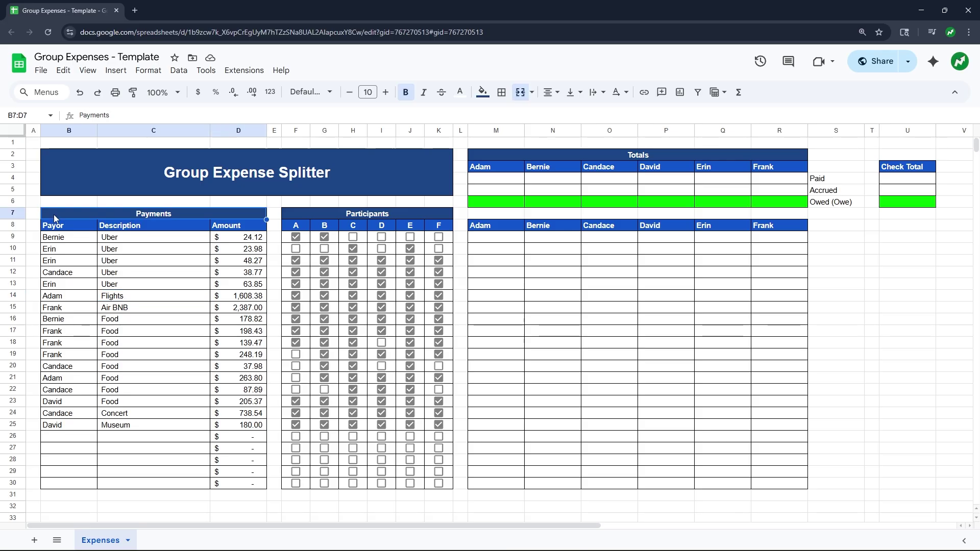
left_click(116, 241)
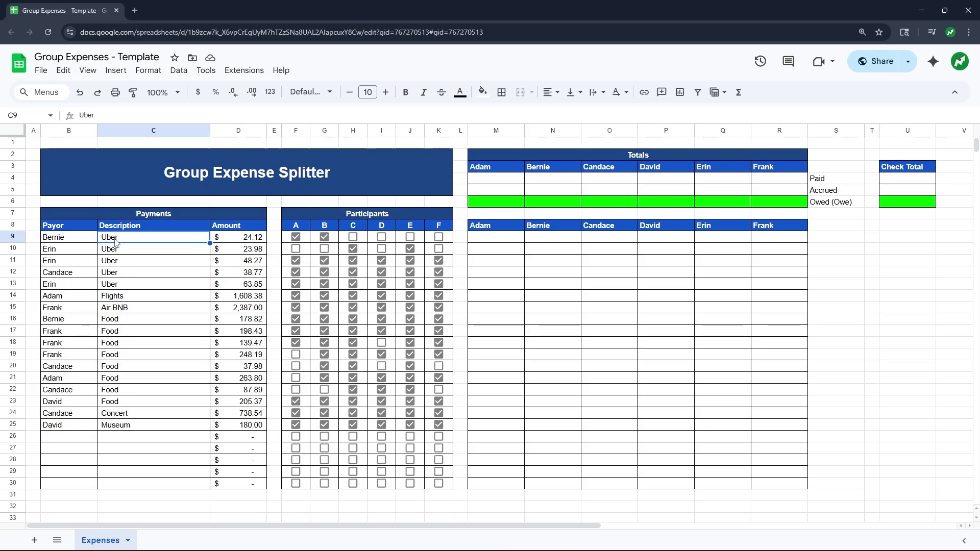
left_click(75, 240)
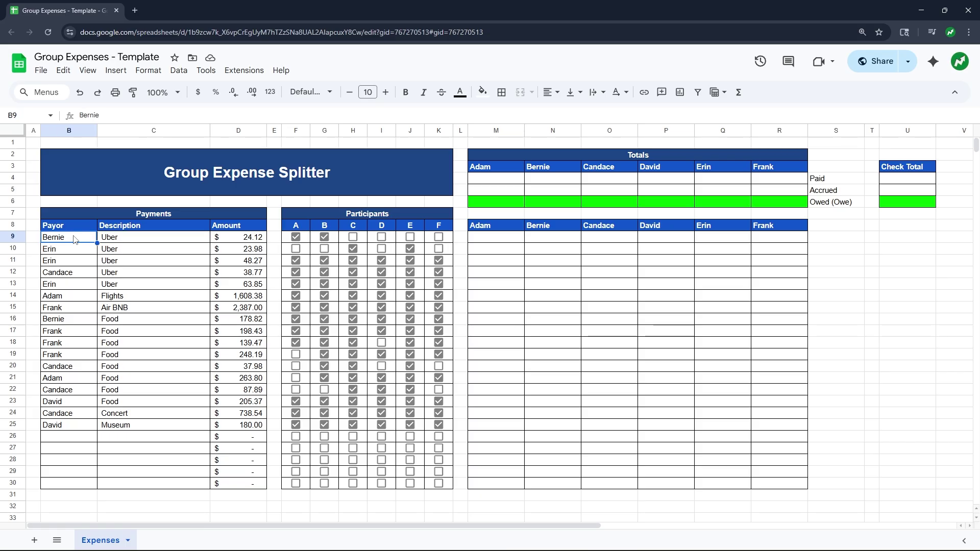
left_click(232, 239)
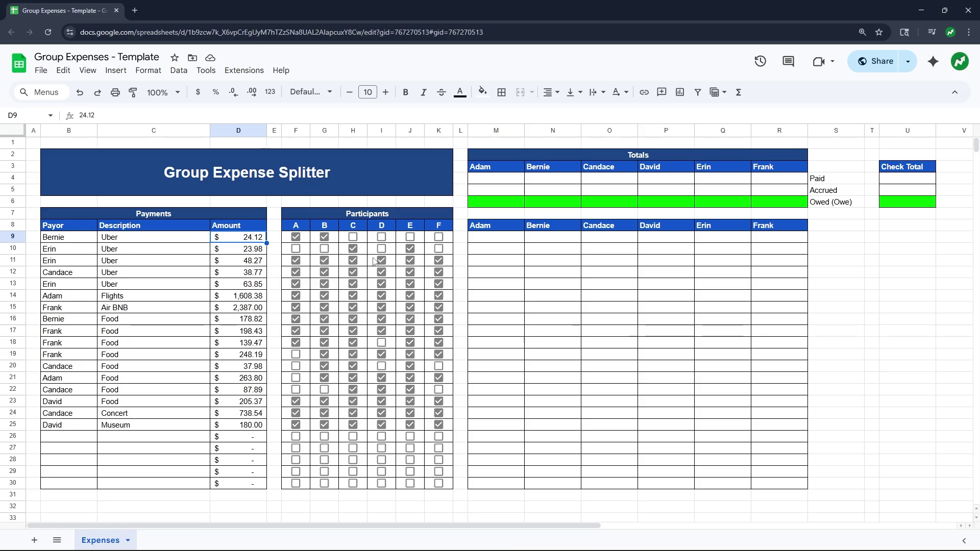
left_click(352, 215)
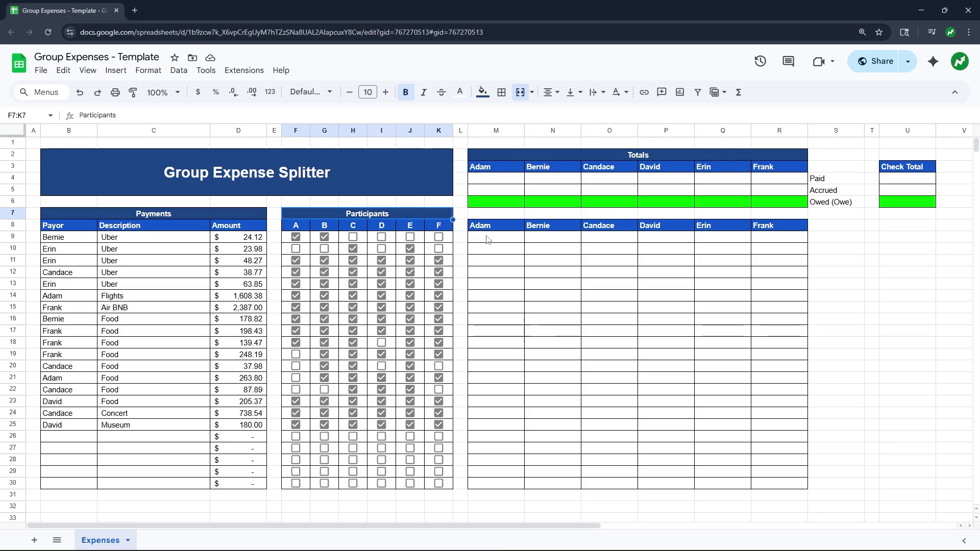
- Point out the per-person share table and the Paid and Owed totals rows
left_click_drag(488, 240, 761, 240)
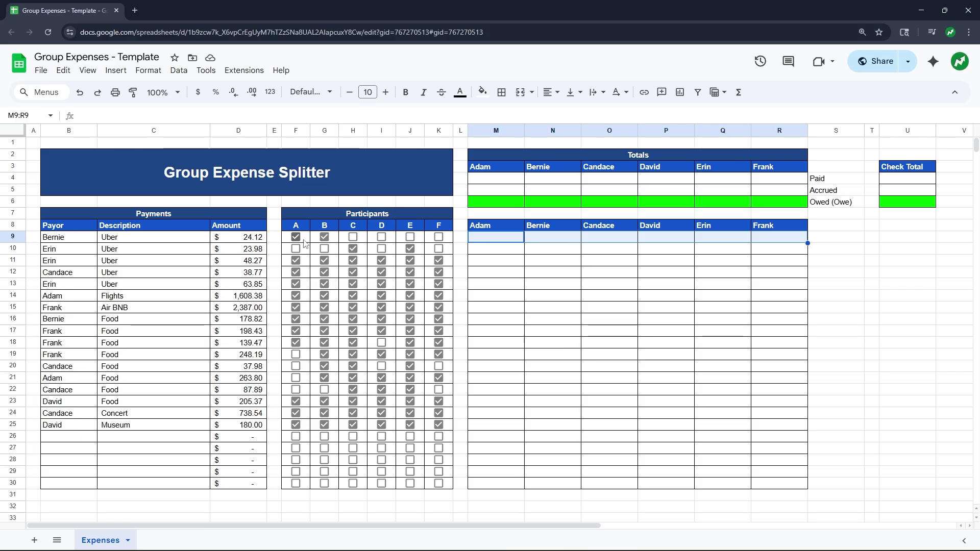
left_click(507, 240)
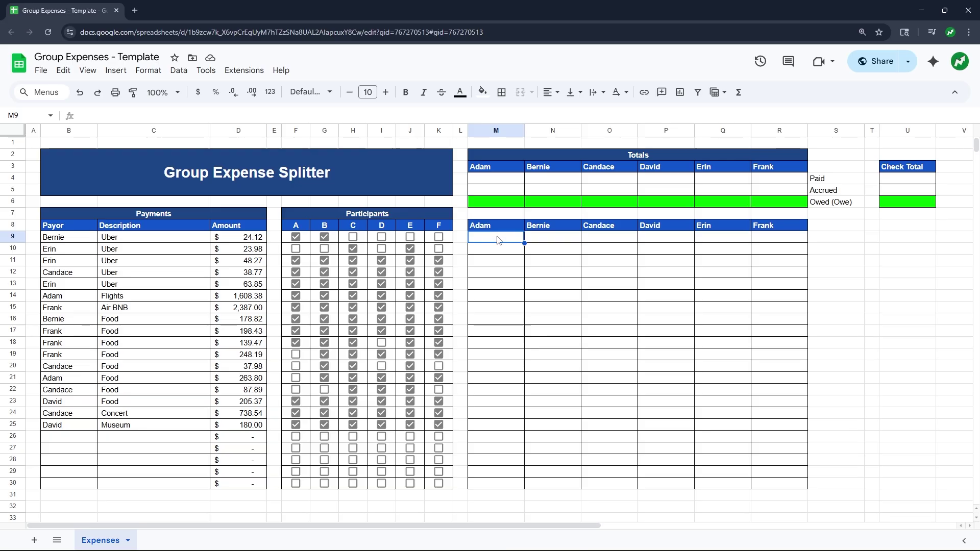
left_click(551, 240)
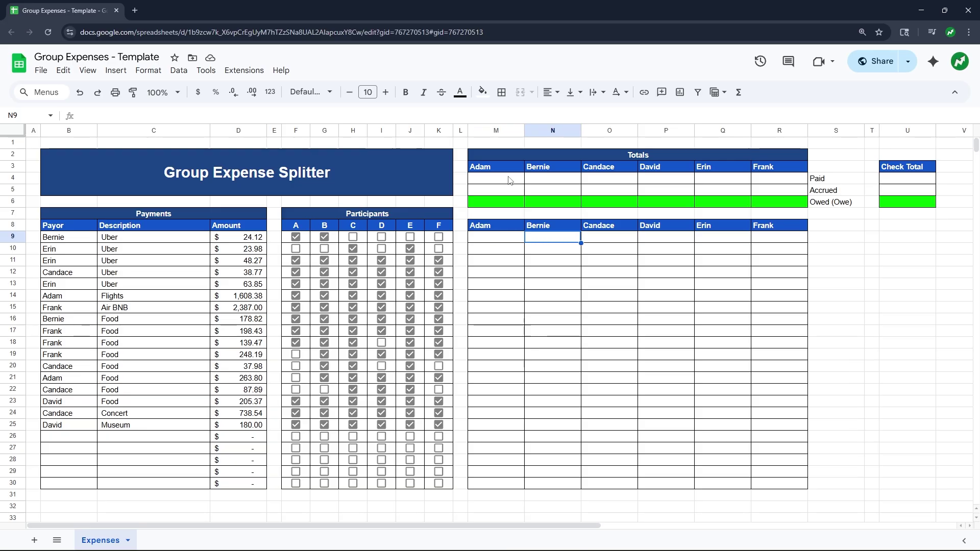
left_click(829, 183)
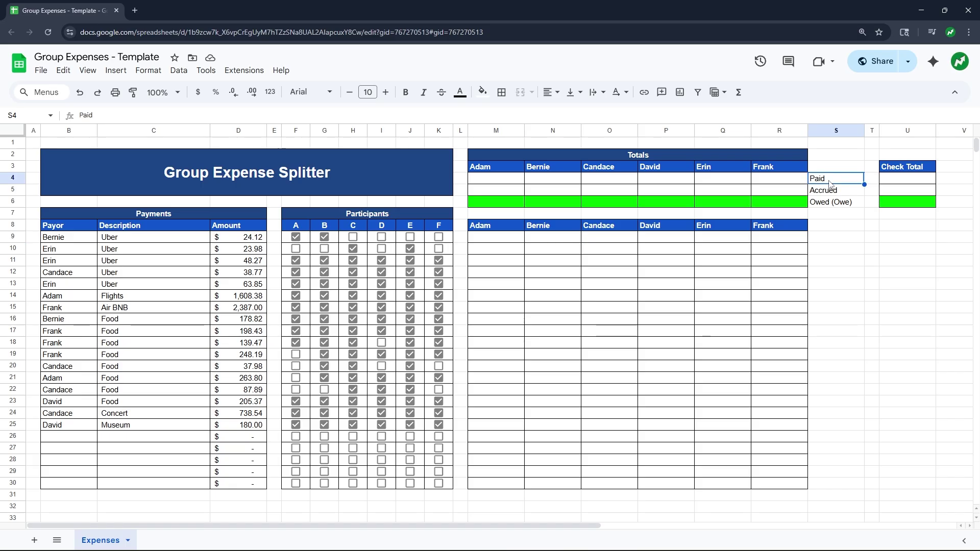
left_click(835, 206)
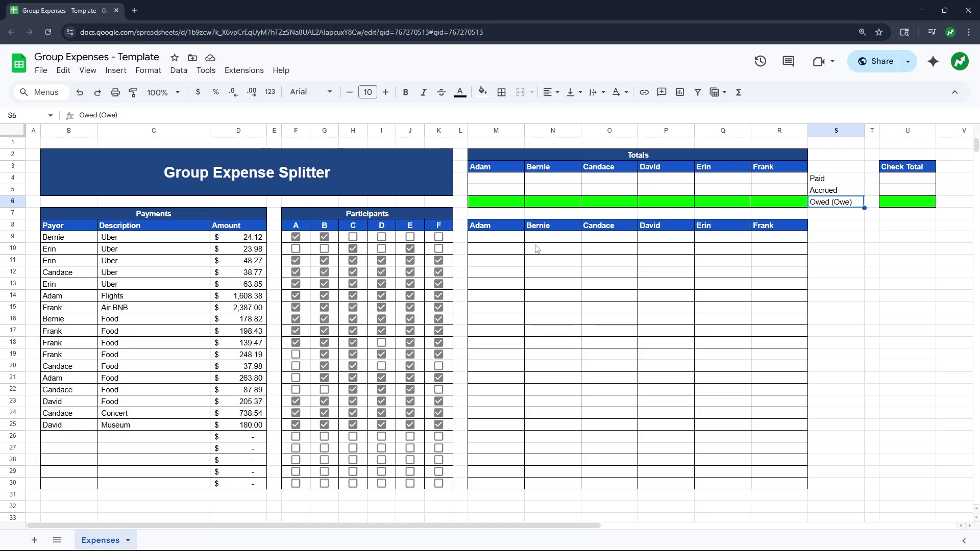
left_click(496, 243)
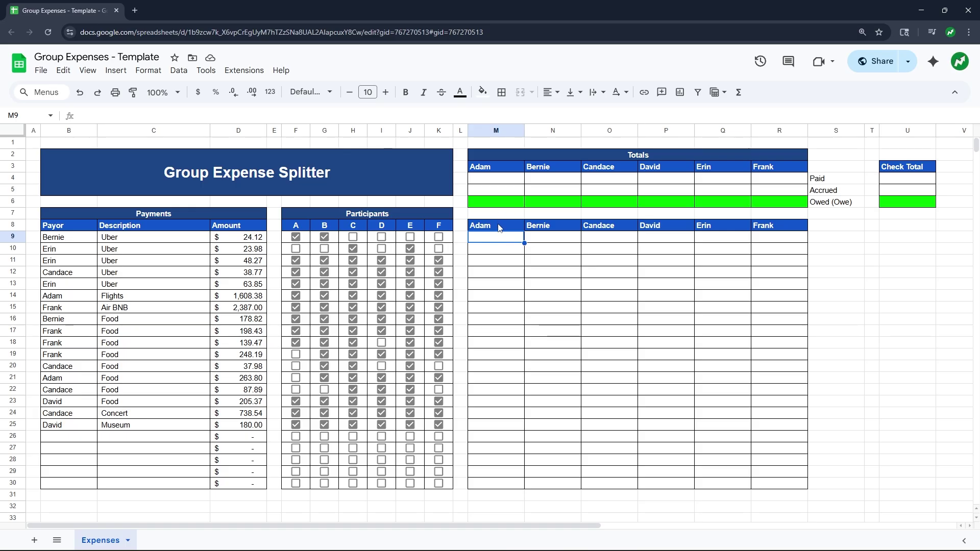
left_click_drag(499, 226, 781, 482)
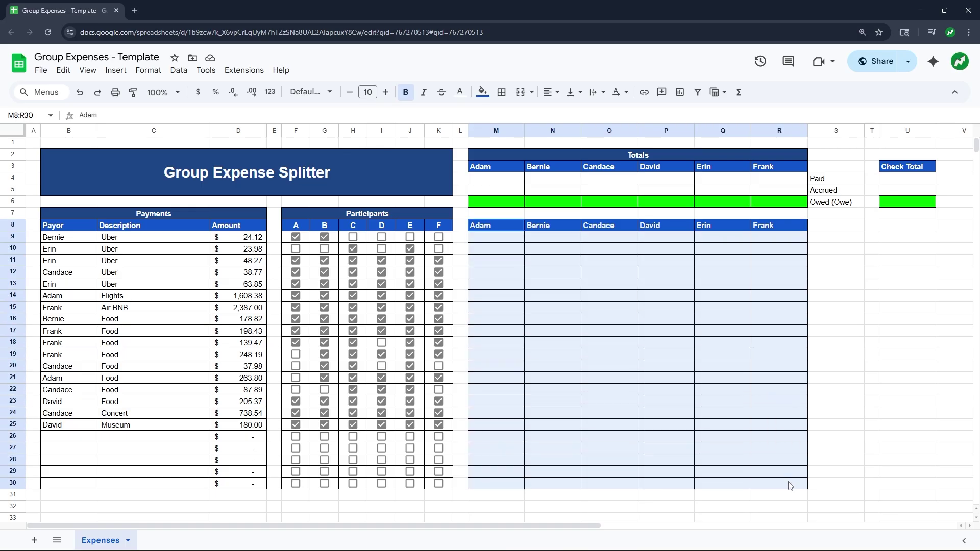
- Enter =IF(F9,D9/COUNTIF(F9:K9,"TRUE"),0) in M9 for Adam's Uber share of 12.06
left_click(485, 239)
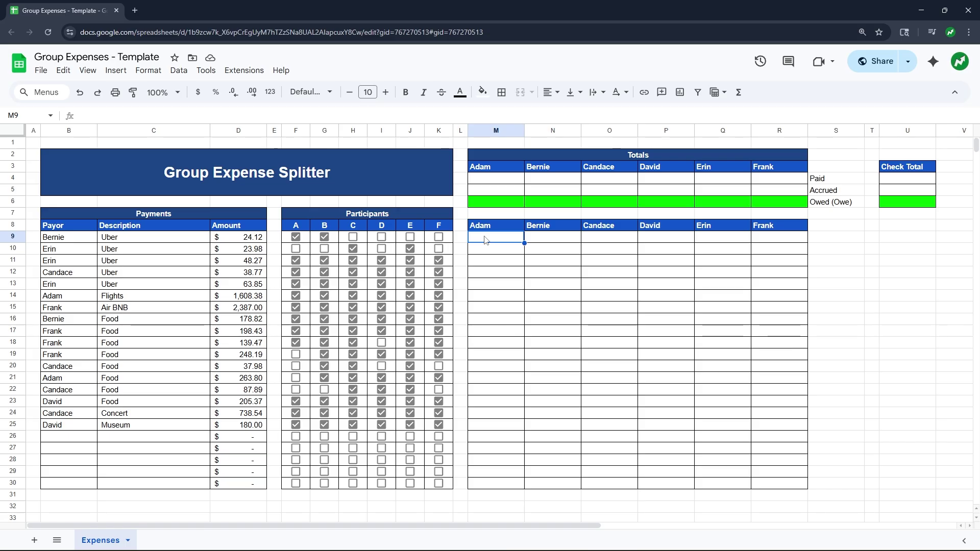
type("=")
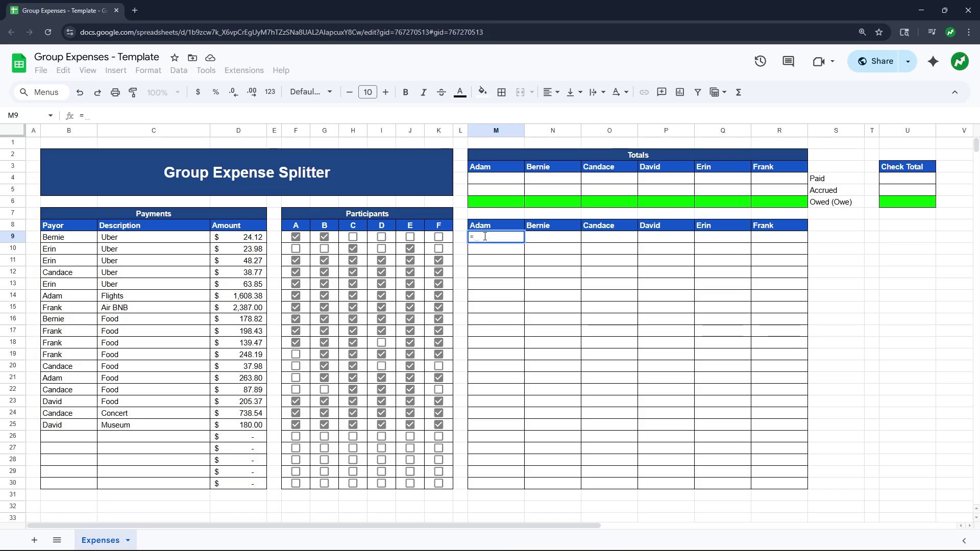
type("IF")
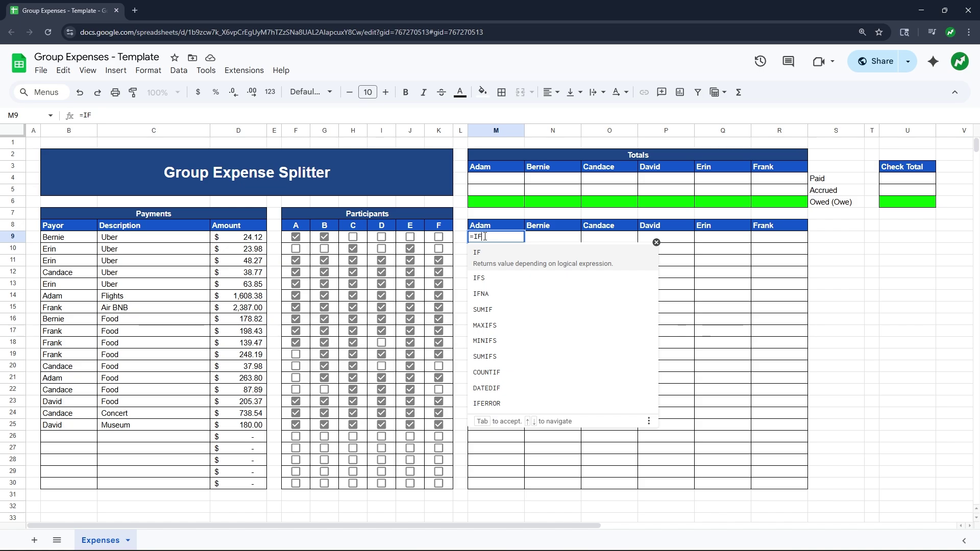
type("(")
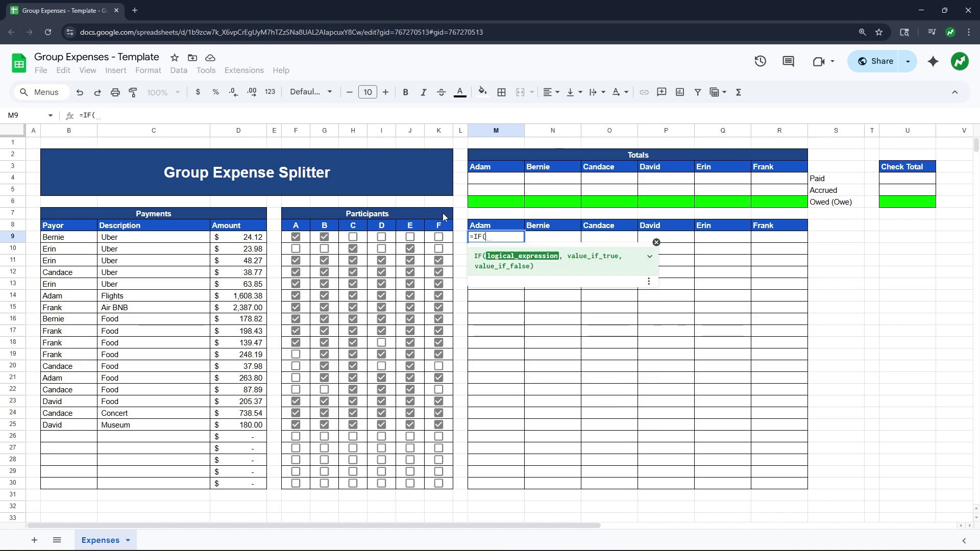
left_click(301, 237)
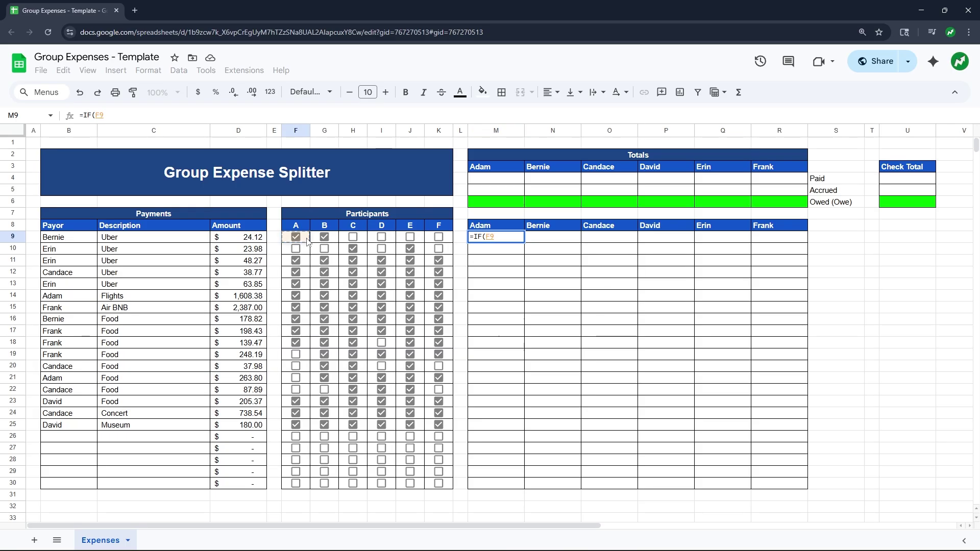
type(",")
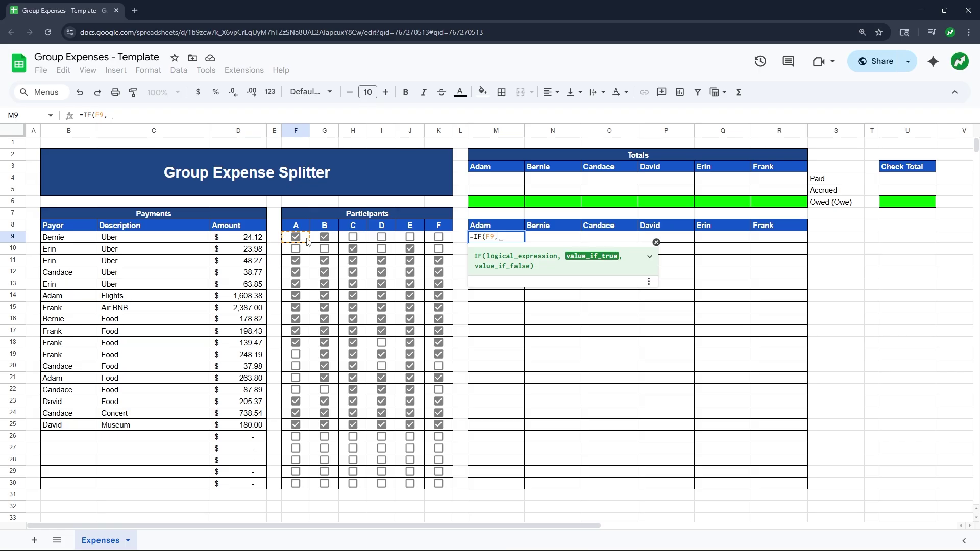
left_click(248, 242)
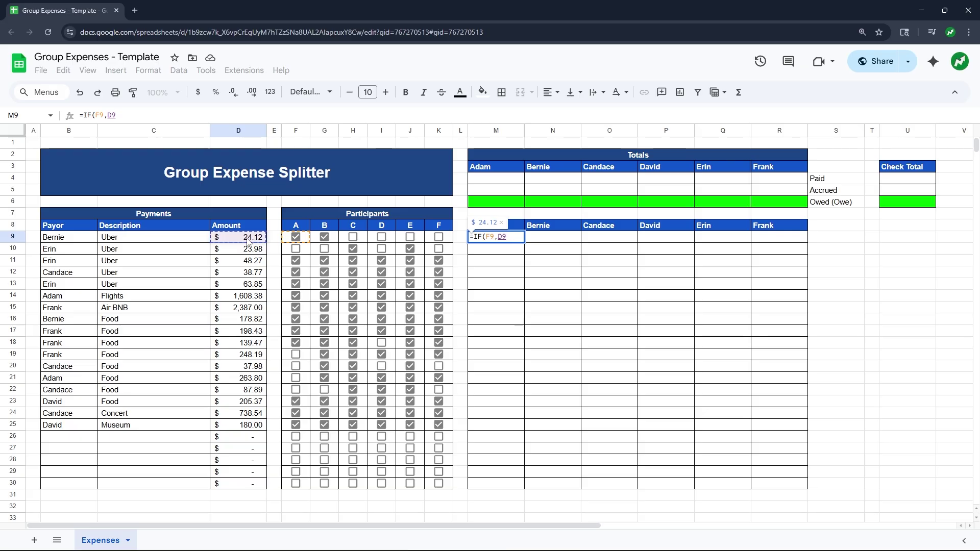
type("/")
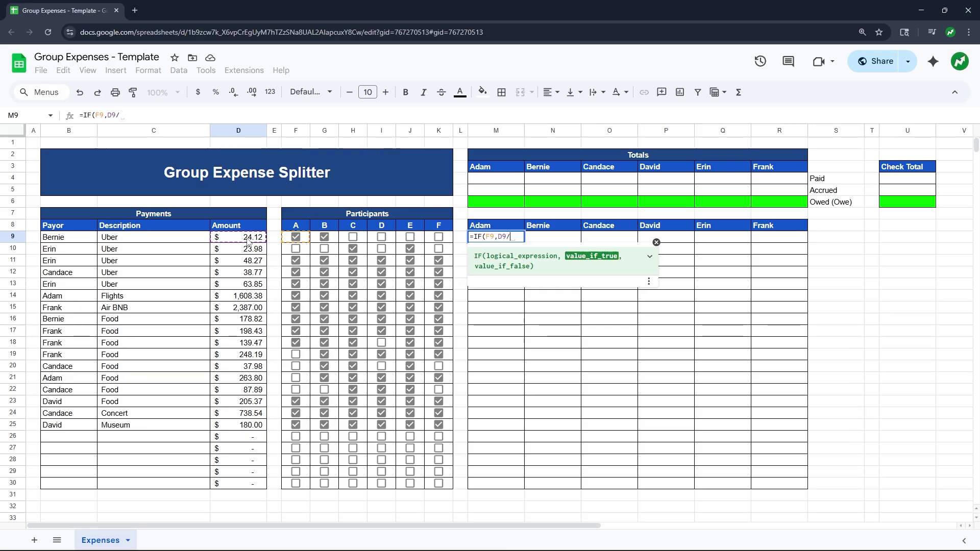
type("COUNTI")
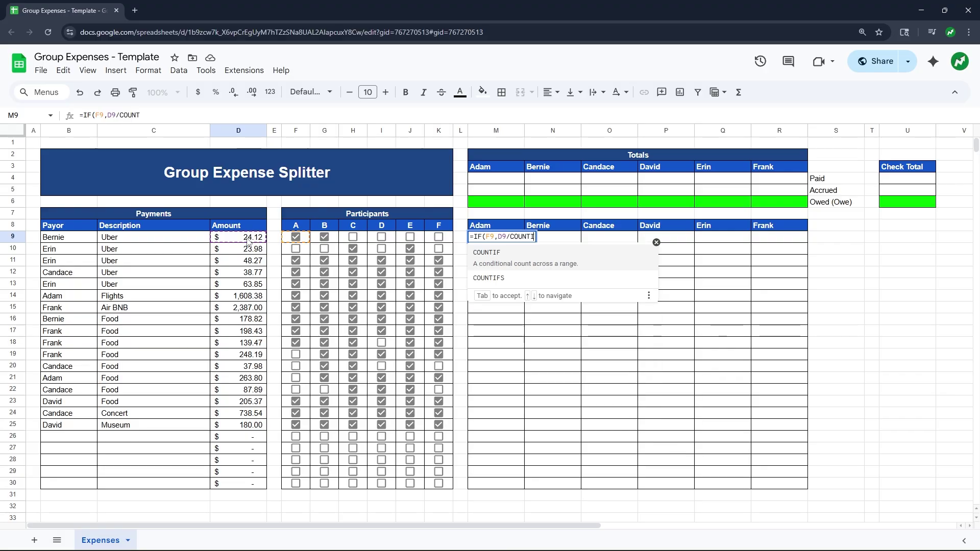
type("F(")
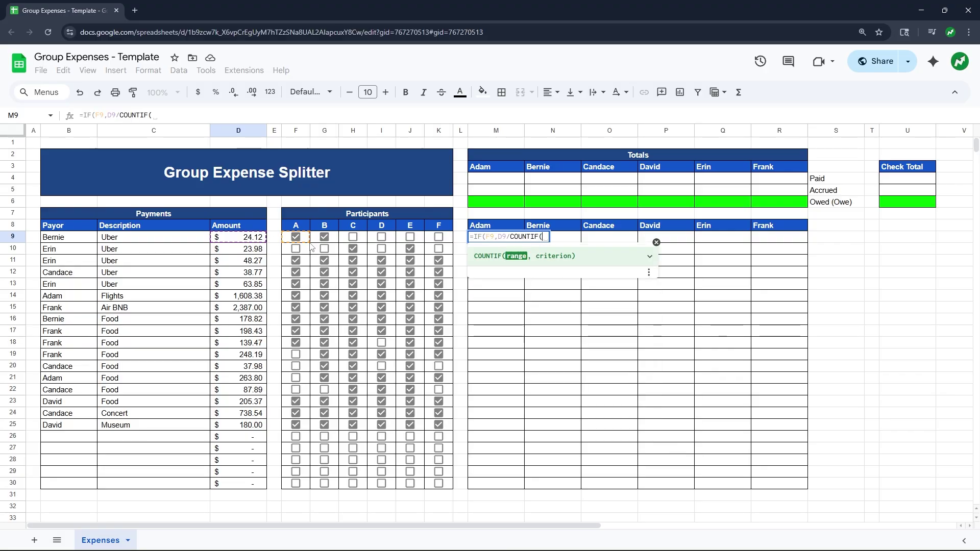
left_click_drag(297, 237, 439, 237)
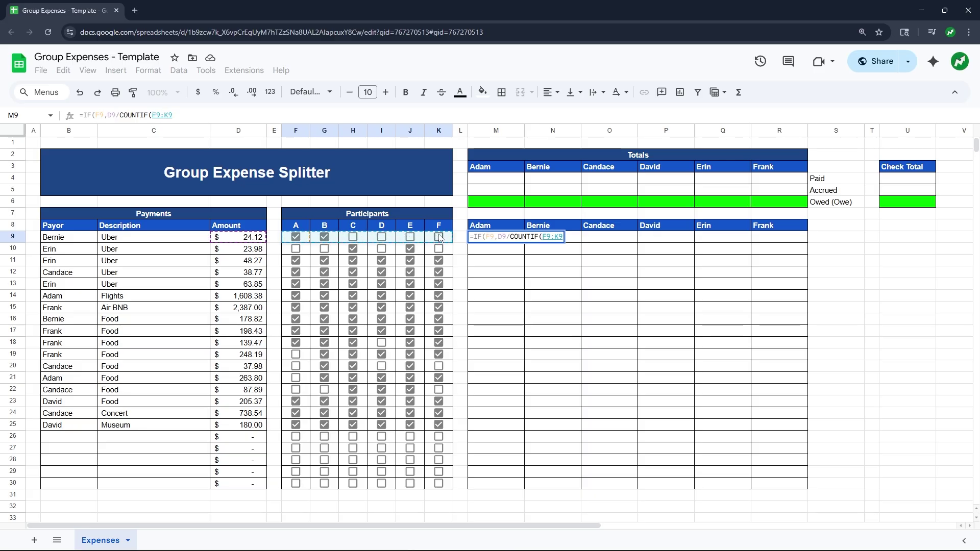
type(",")
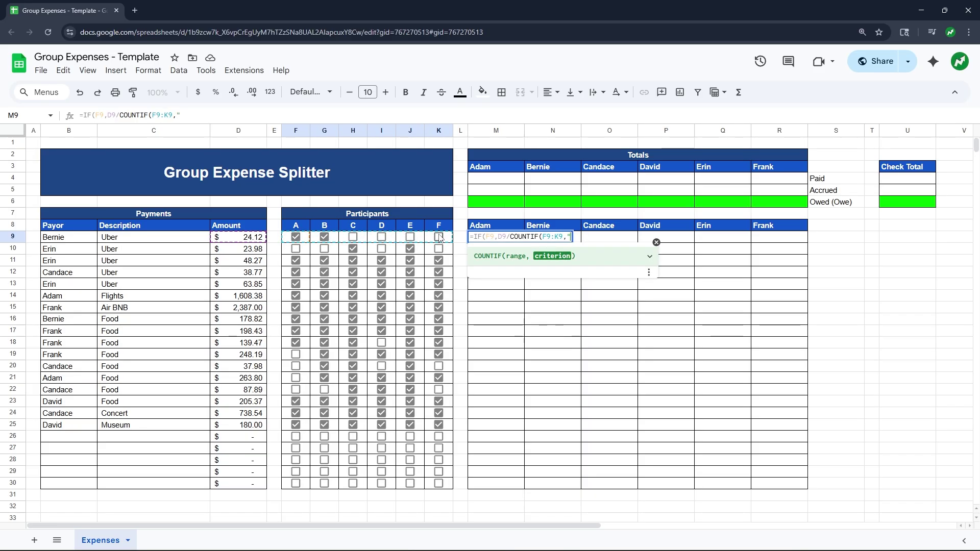
type("\"TRUE\"")
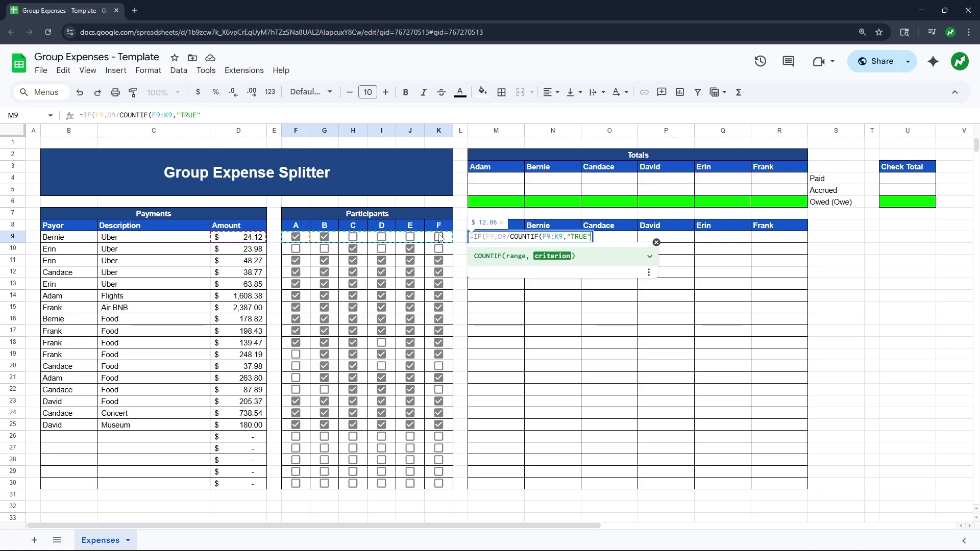
type(")")
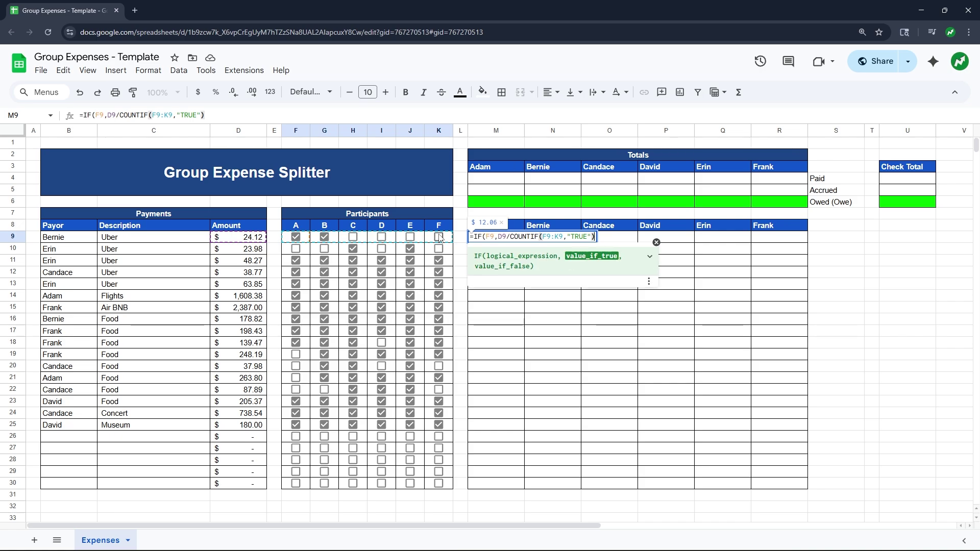
type(",")
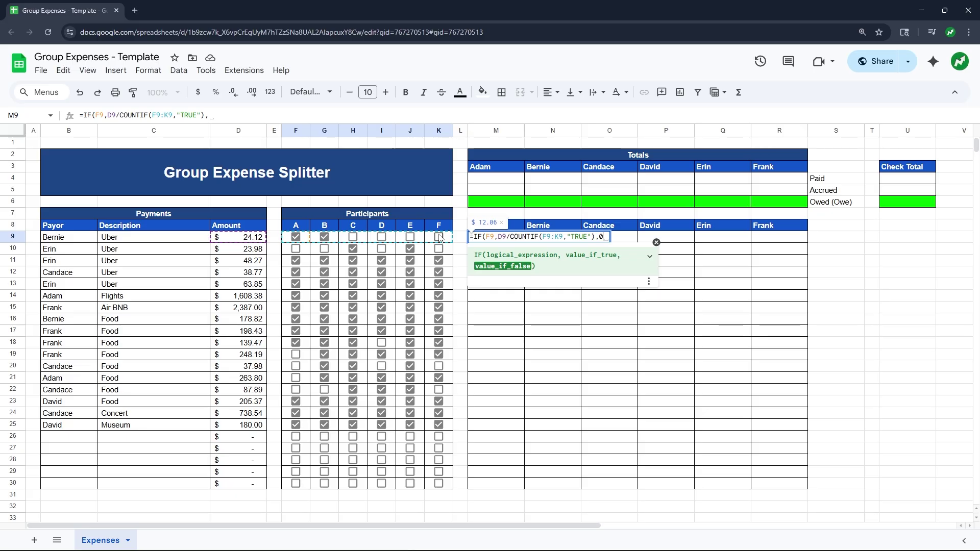
type("0)")
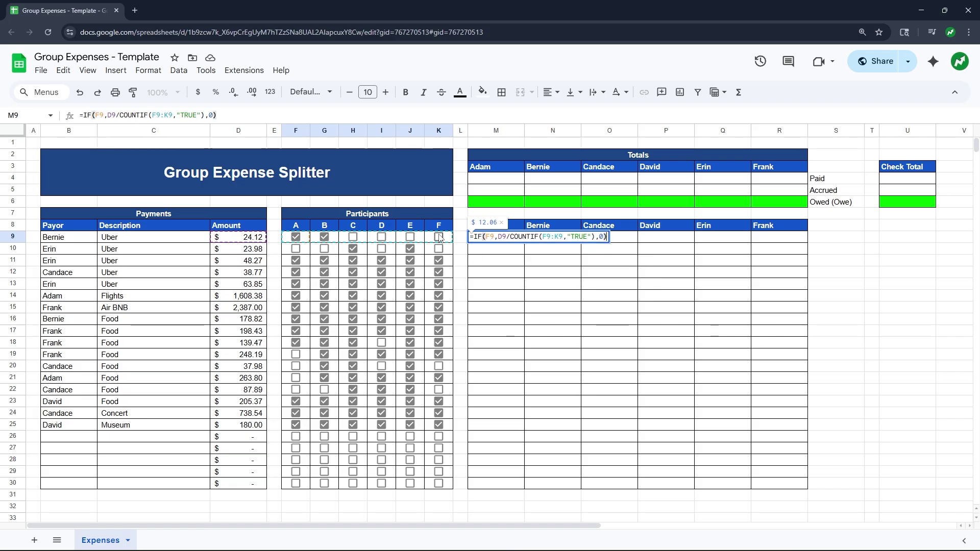
- Commit M9, then revise it to =IF(F9,$D9/COUNTIF($F9:$K9,"TRUE"),0), showing $12.06
key("Return")
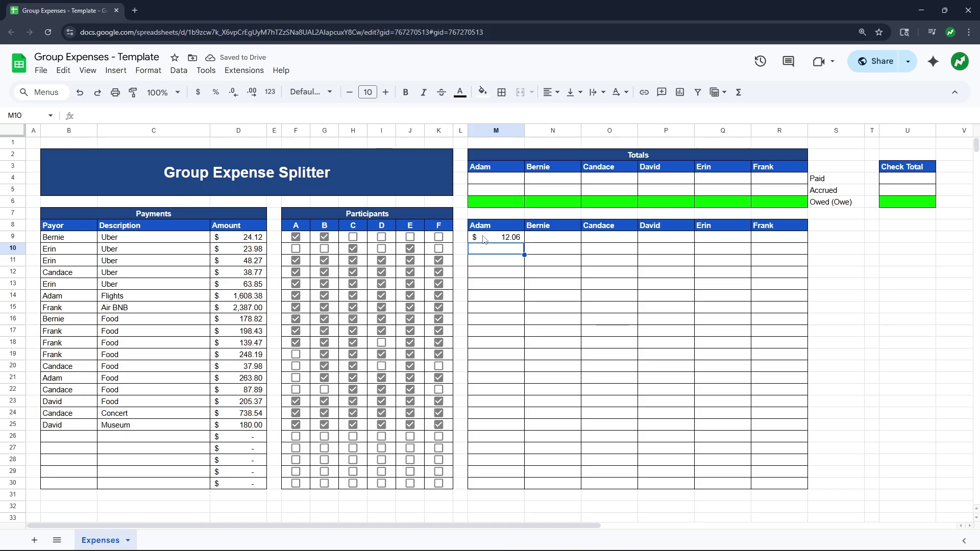
left_click(489, 239)
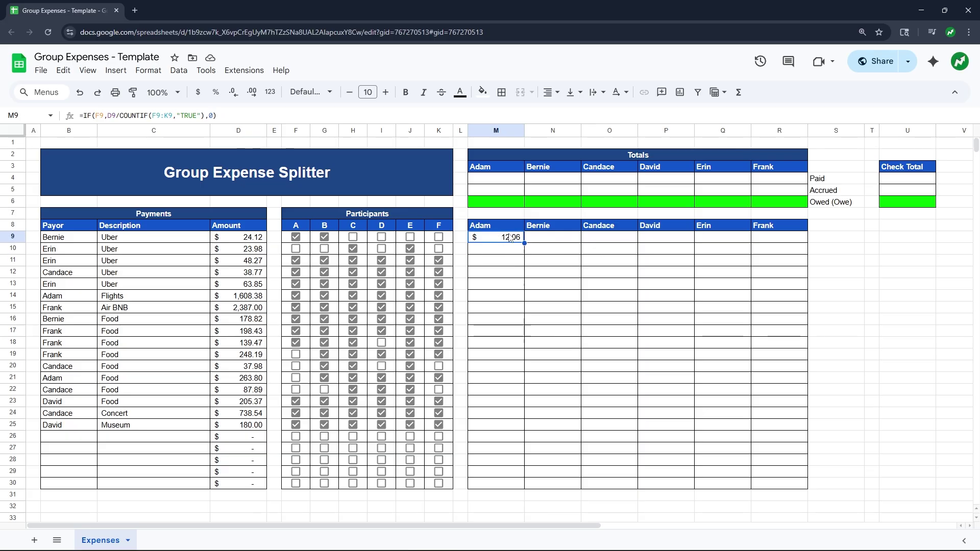
left_click(97, 116)
left_click(108, 116)
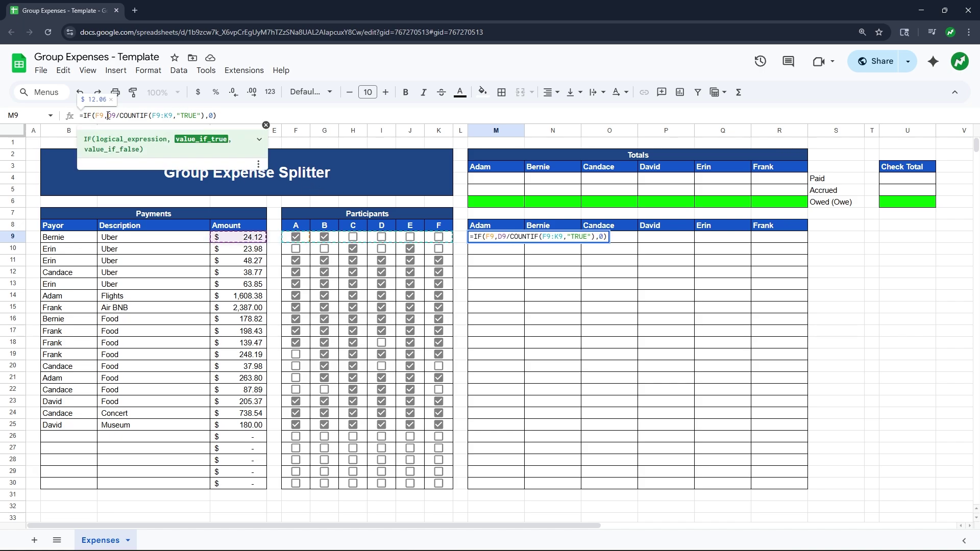
type("$")
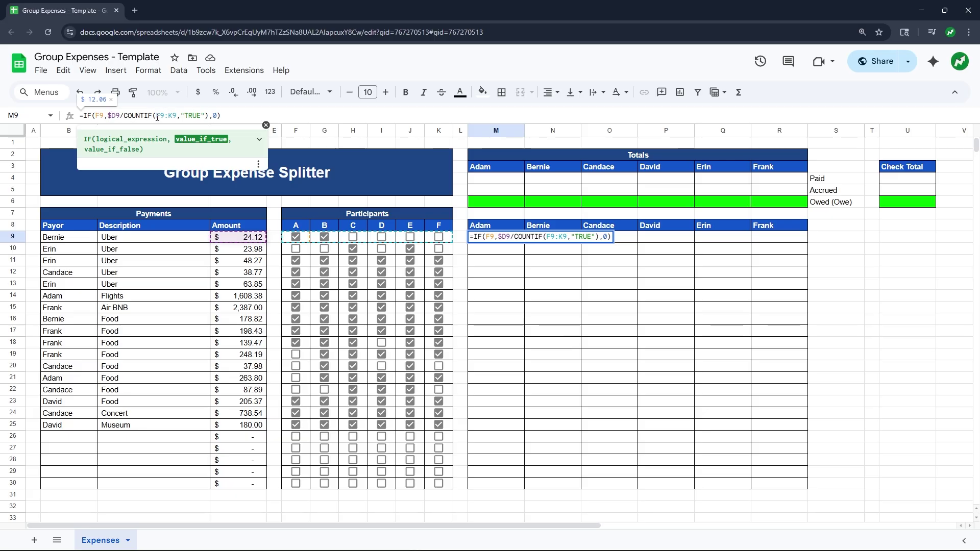
left_click(156, 116)
type("$F9:")
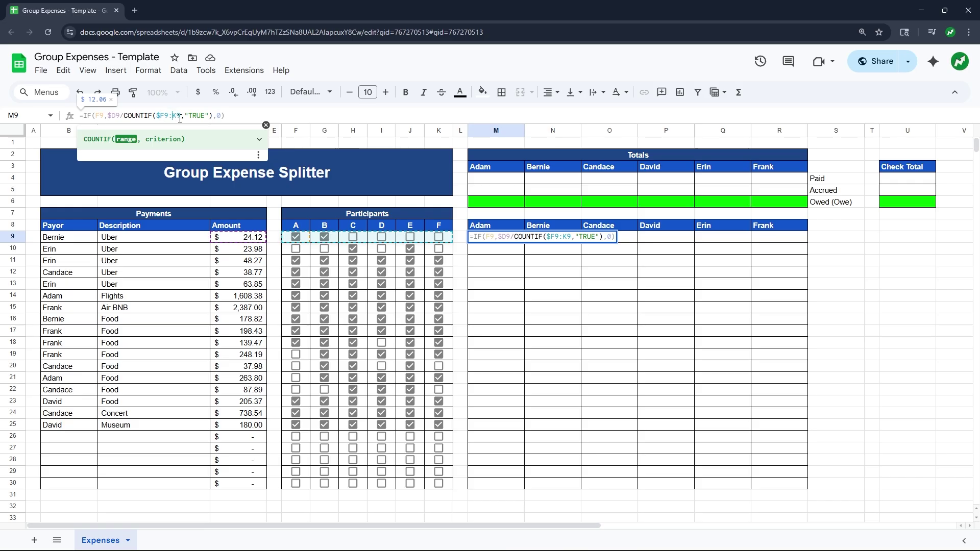
type("$")
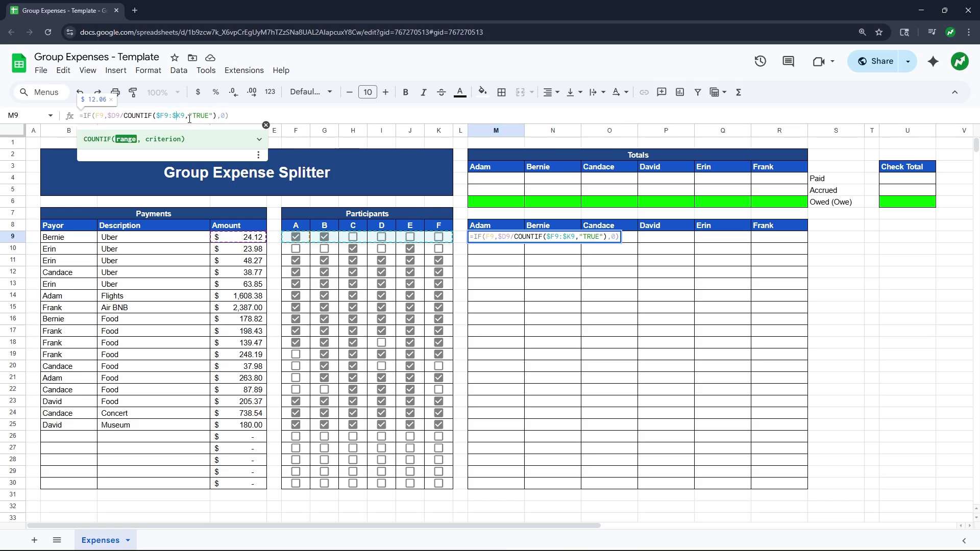
key("Return")
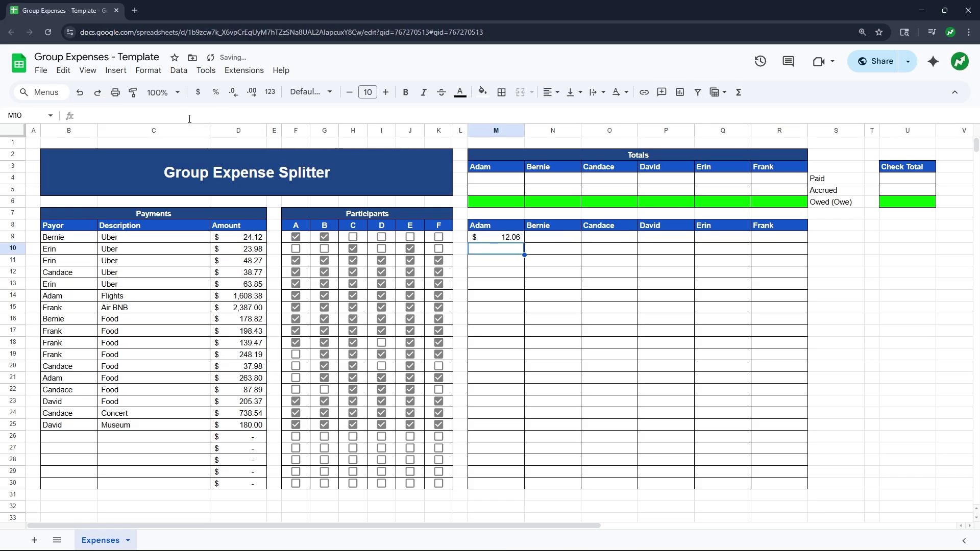
- Fill the M9 share formula across to R9 and down to row 30, covering M9:R30
left_click(515, 237)
left_click_drag(524, 243, 782, 247)
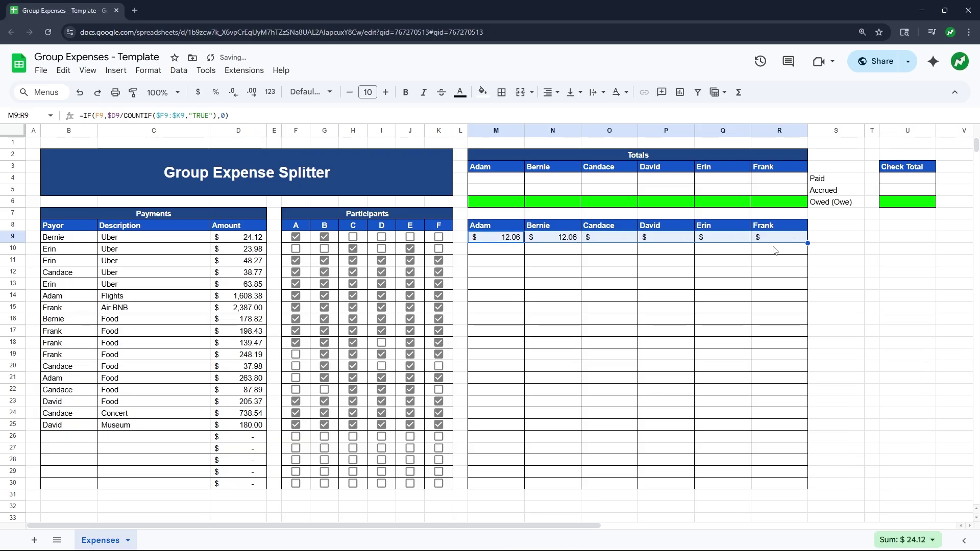
left_click(501, 241)
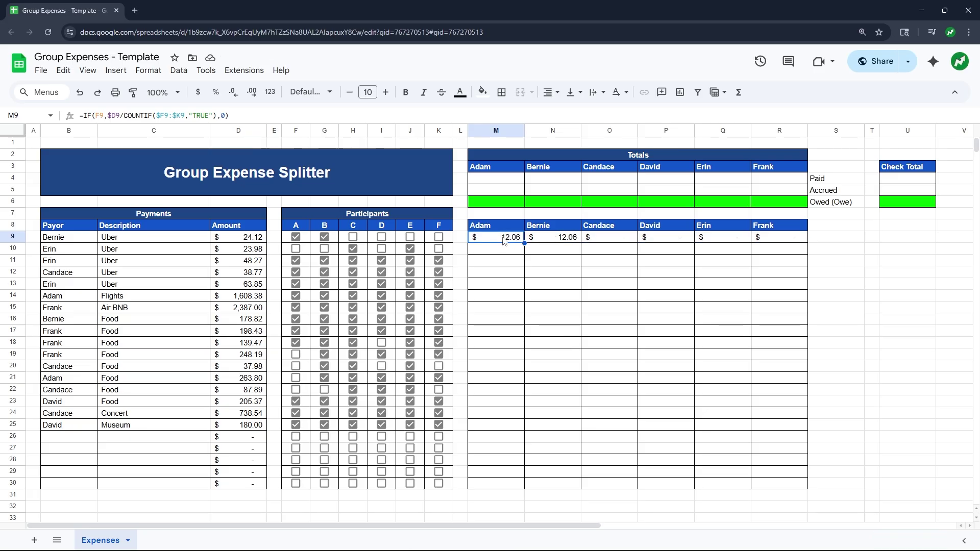
left_click_drag(513, 243, 548, 241)
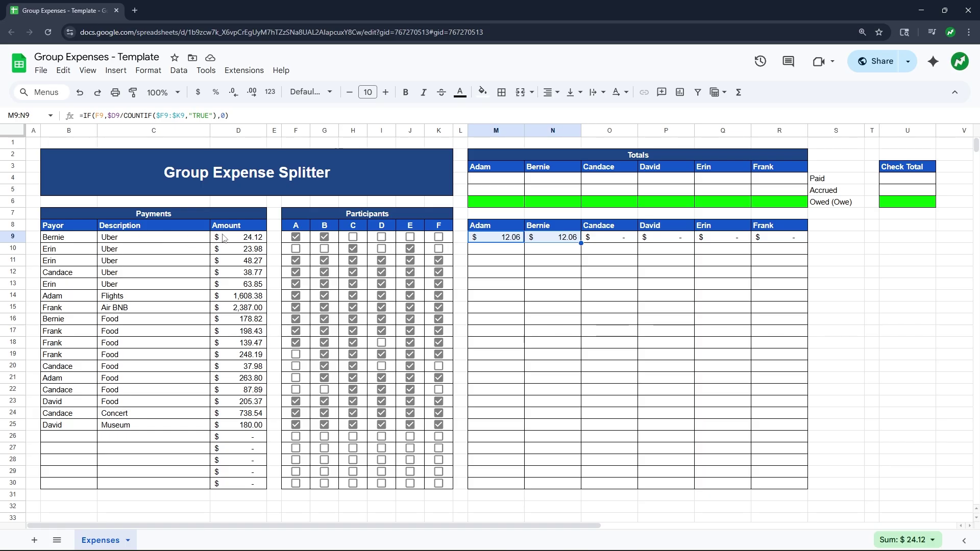
left_click(570, 296)
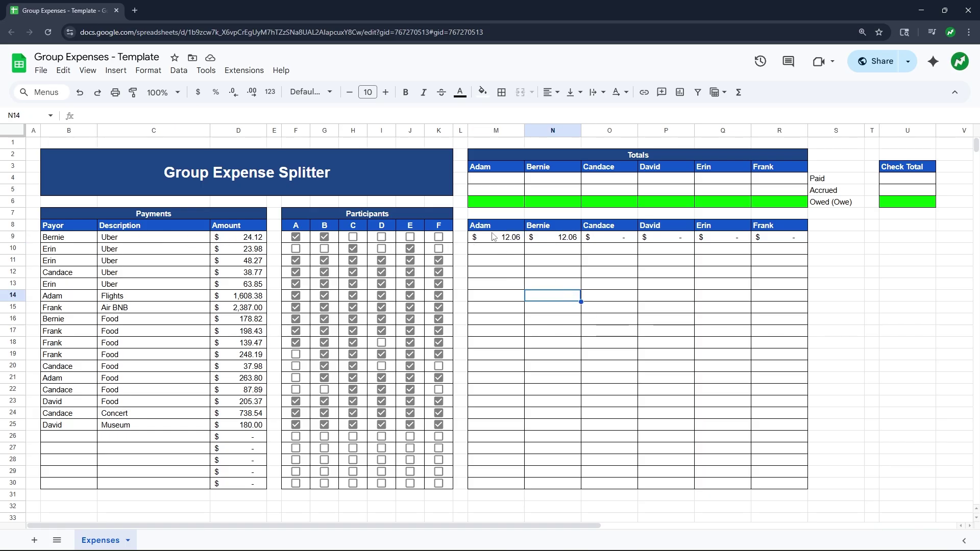
left_click_drag(494, 238, 806, 485)
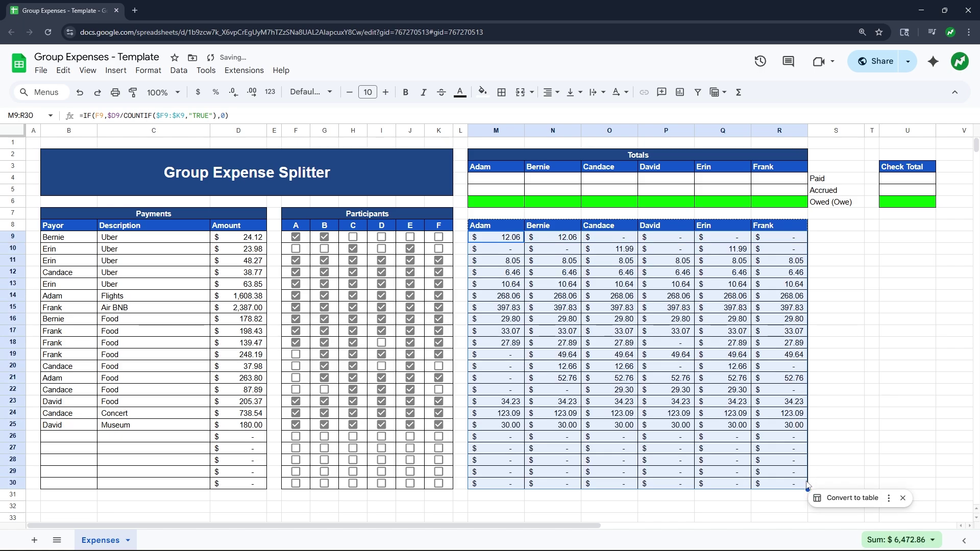
left_click(849, 367)
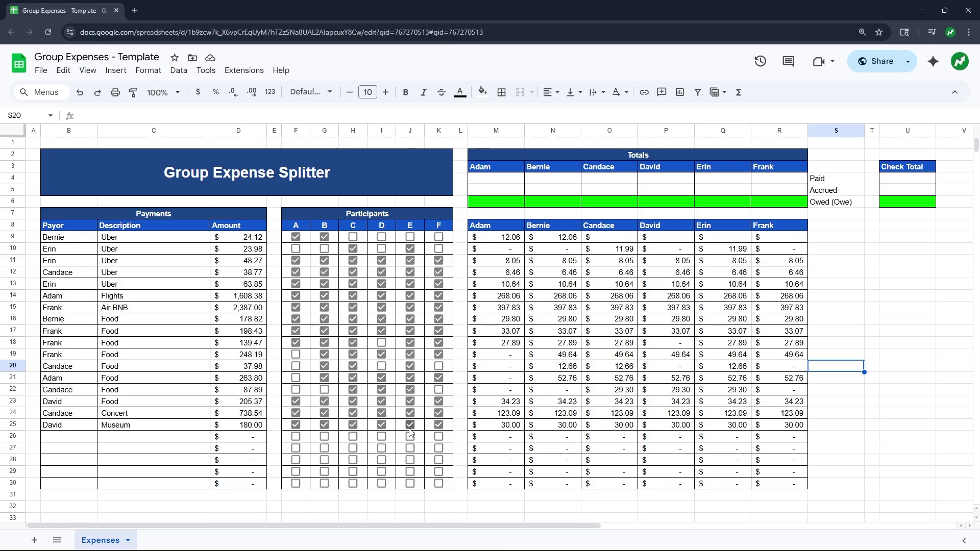
left_click(492, 427)
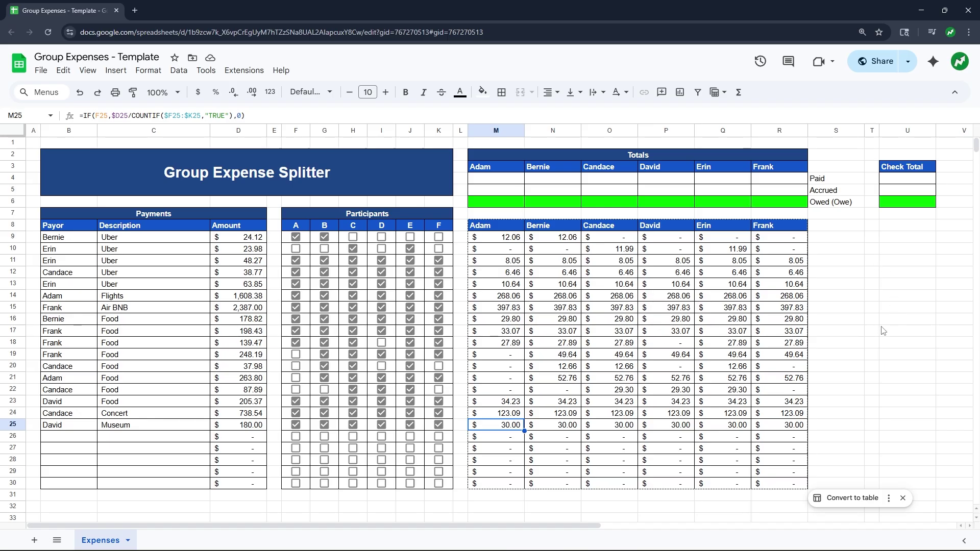
left_click(850, 314)
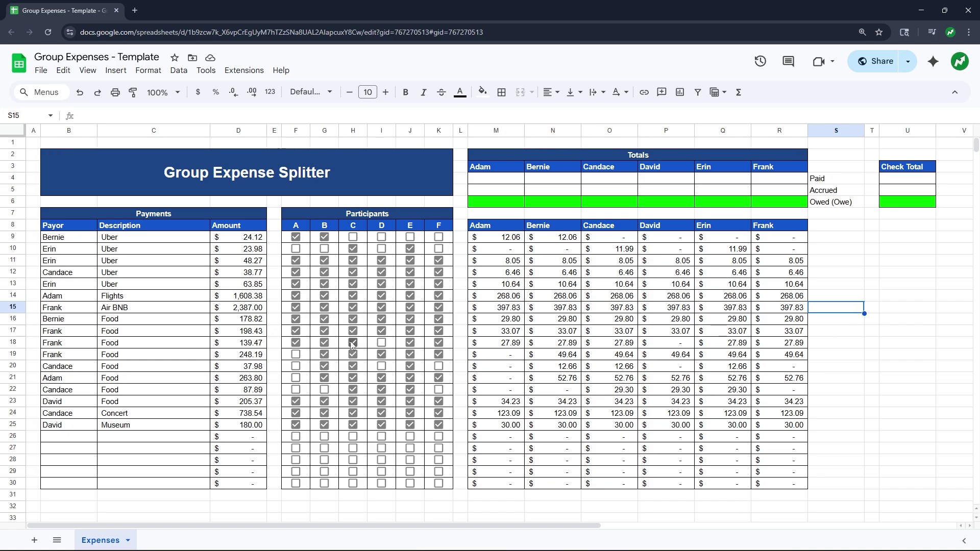
left_click(12, 318)
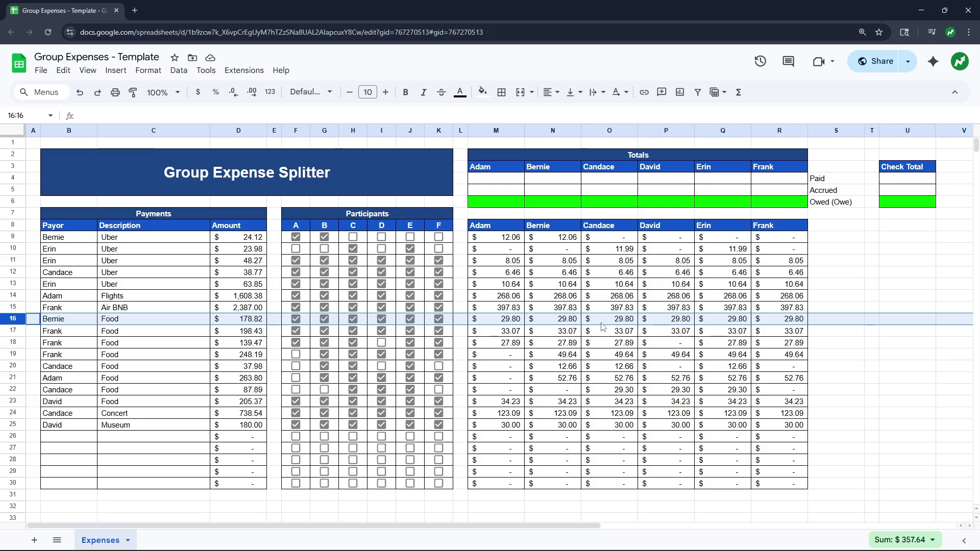
left_click(510, 322)
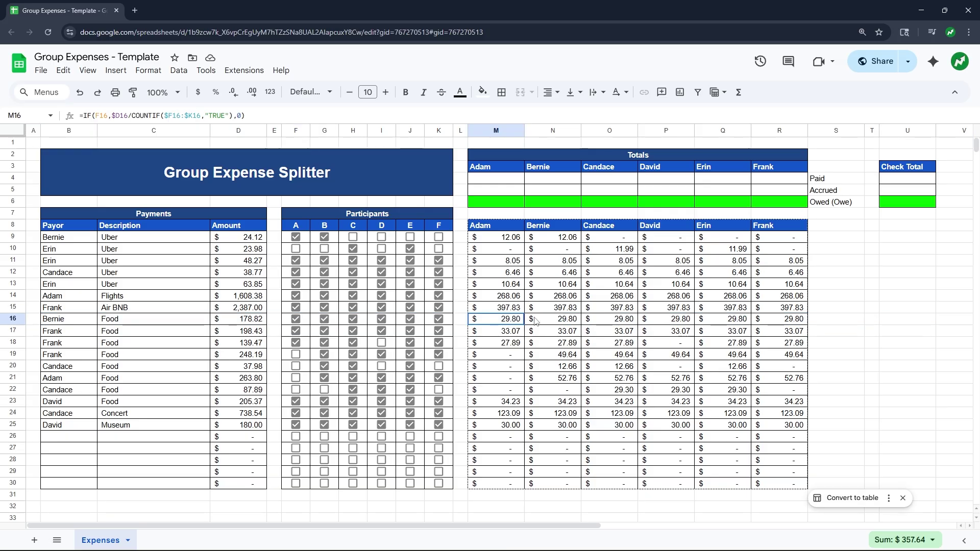
left_click_drag(545, 321, 773, 321)
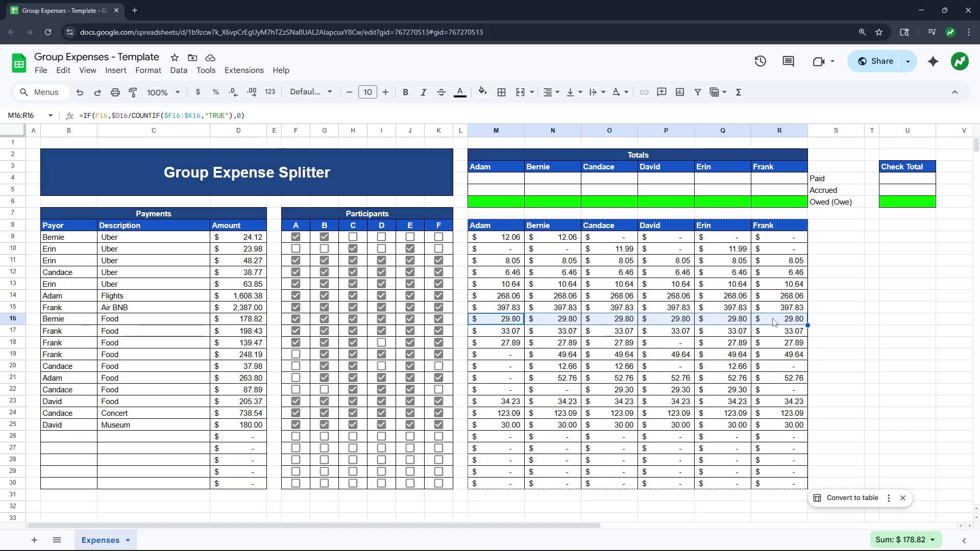
- Enter =SUMIFS(D9:D30,B9:B30,M3) in M4, giving Adam's Paid total of $1,872.18
left_click(508, 183)
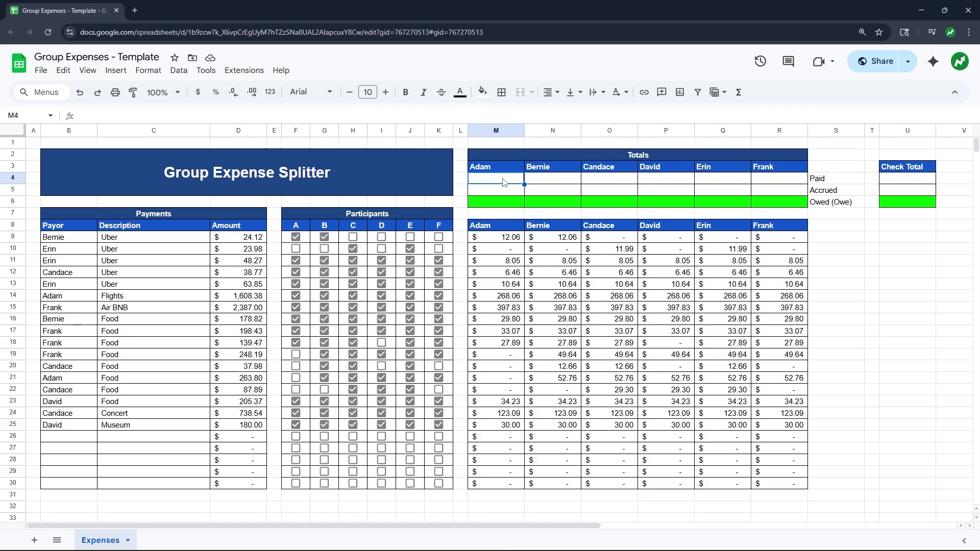
type("=")
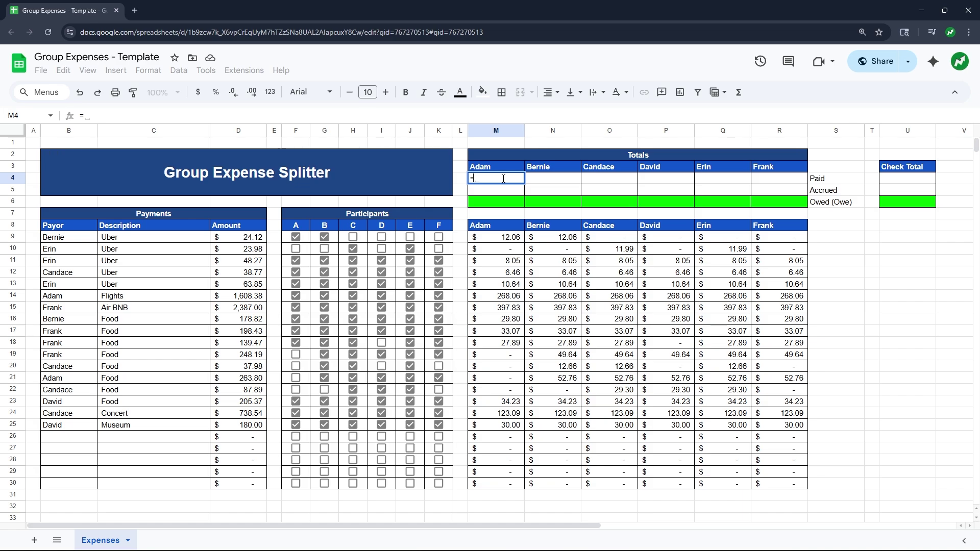
type("SUMIFS")
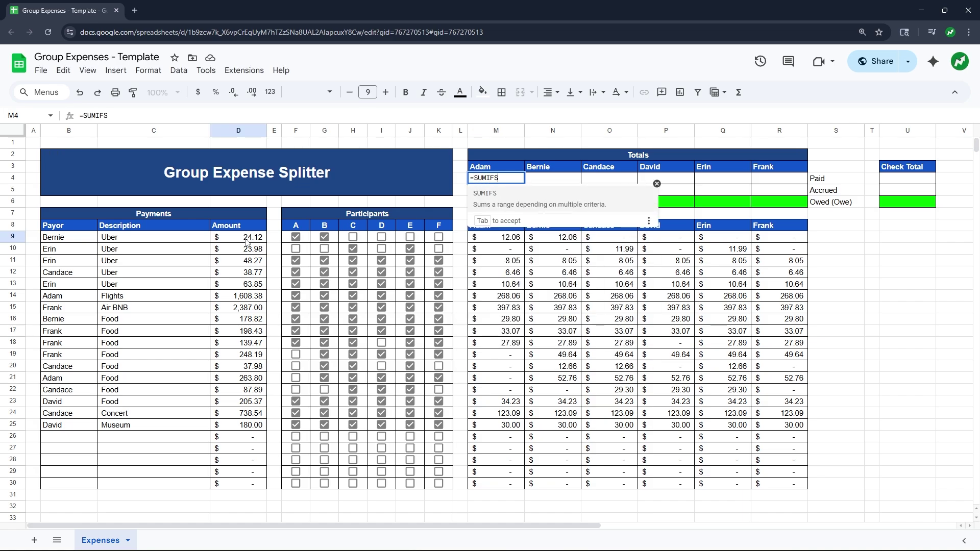
type("(")
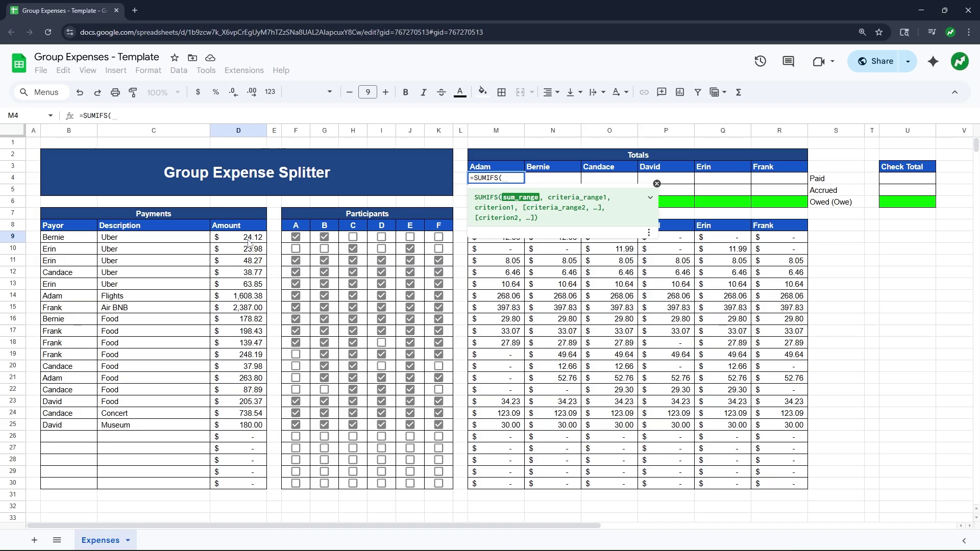
left_click_drag(248, 241, 258, 484)
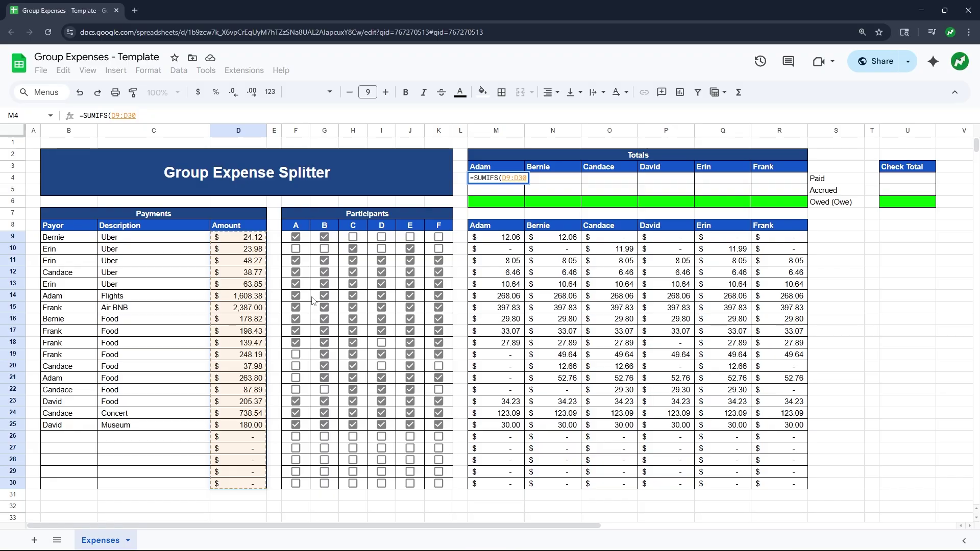
type(",")
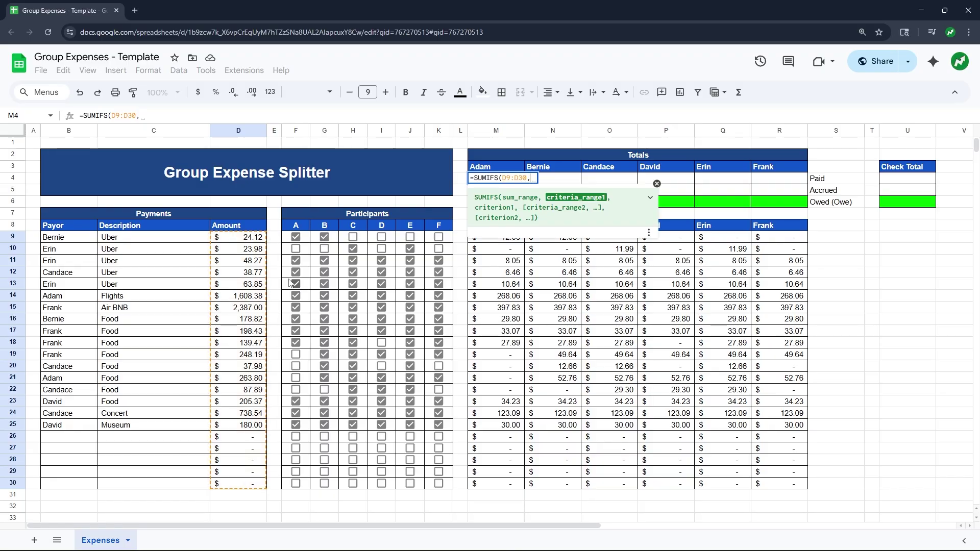
left_click_drag(79, 240, 71, 482)
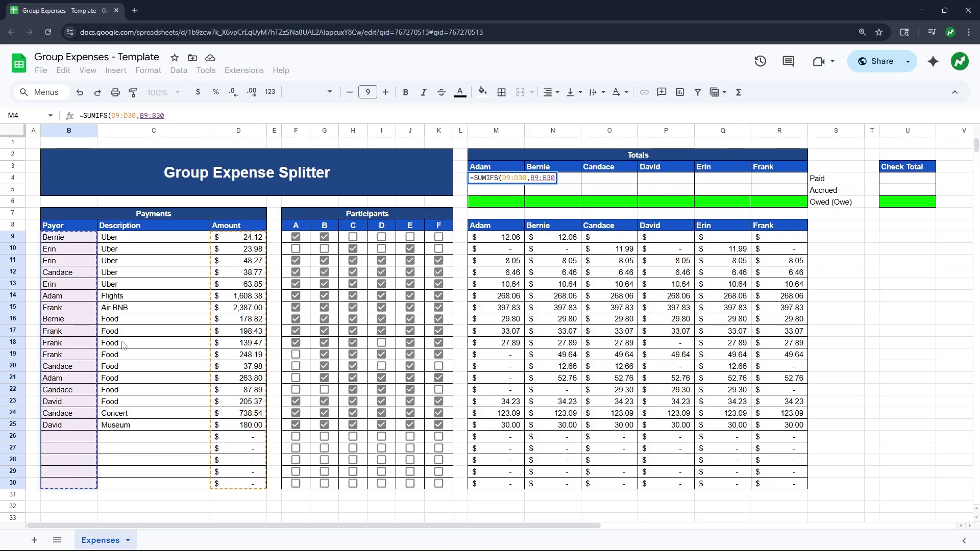
type(",")
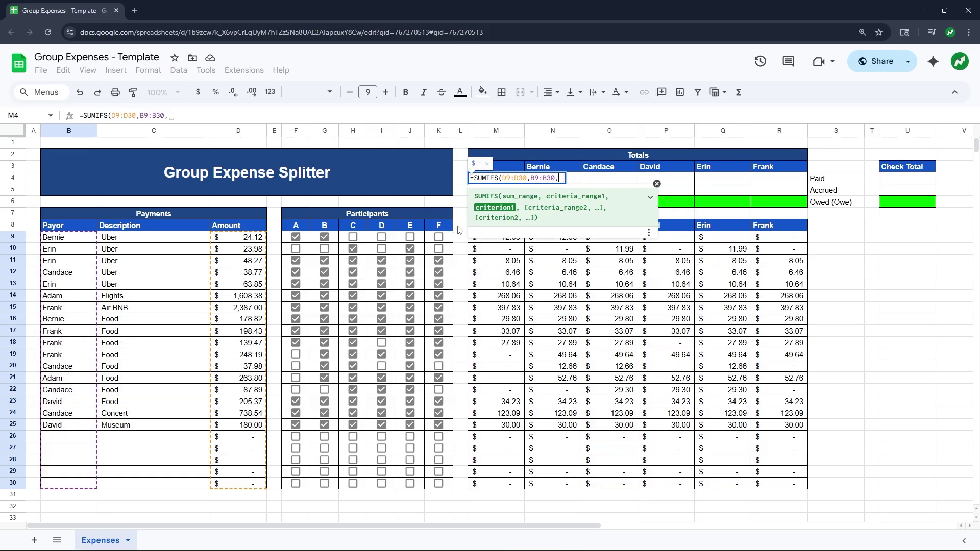
left_click(511, 169)
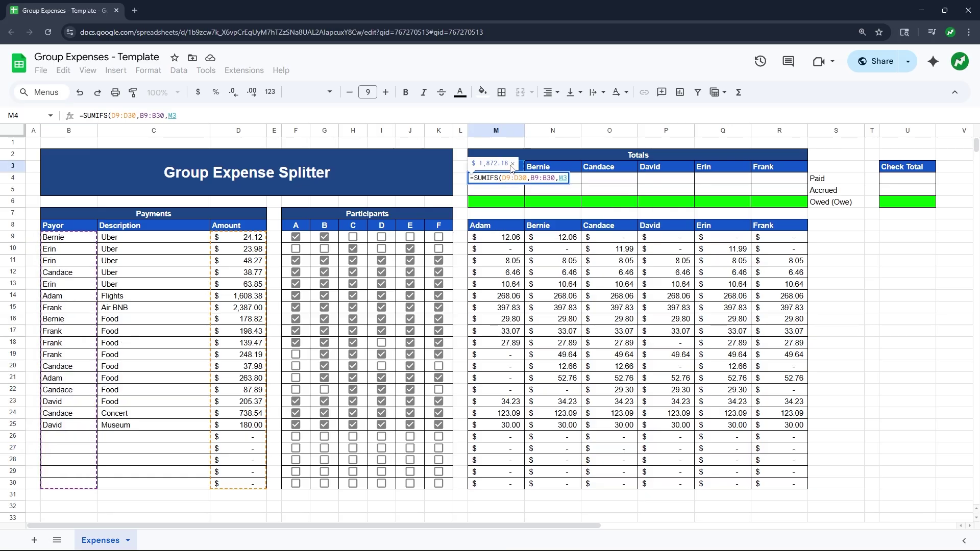
key("Return")
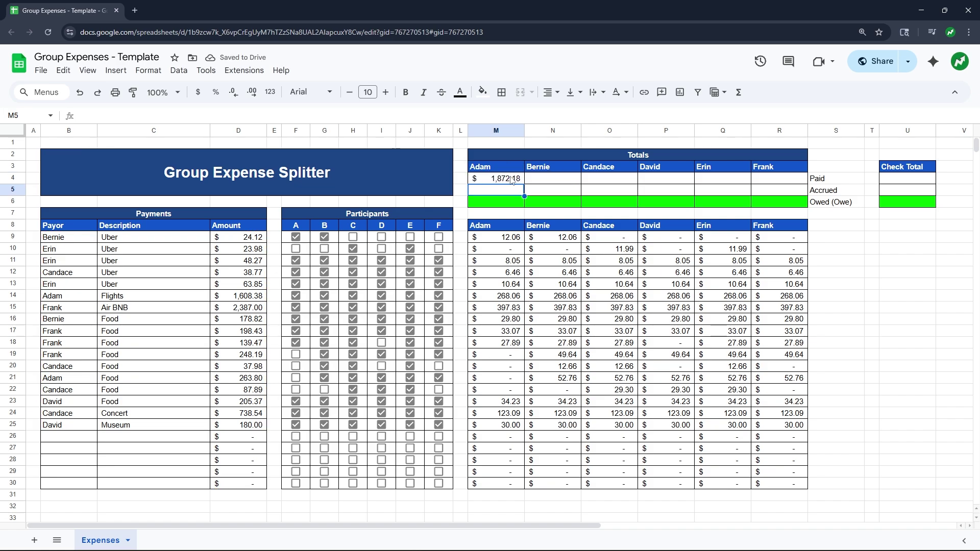
- Change Adam's Paid formula in M4 to =SUMIFS($D9:$D30,$B9:$B30,M3), still $1,872.18
left_click(513, 178)
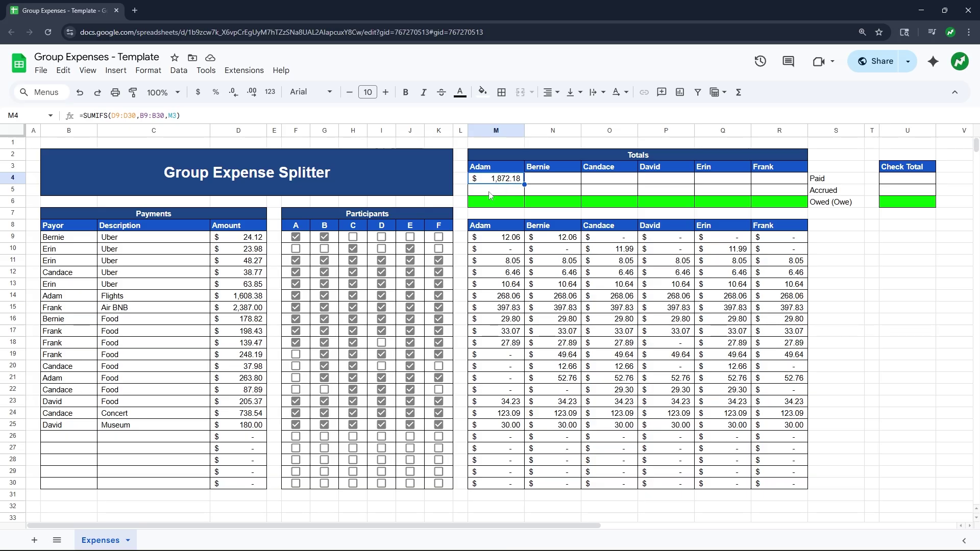
left_click(111, 115)
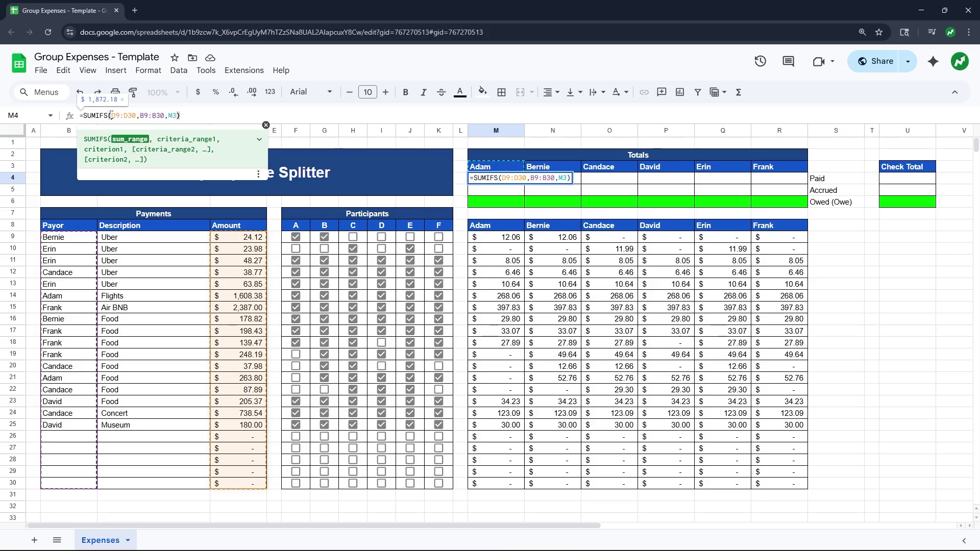
type("$")
left_click(129, 115)
type("$")
left_click(148, 116)
type("$D9:")
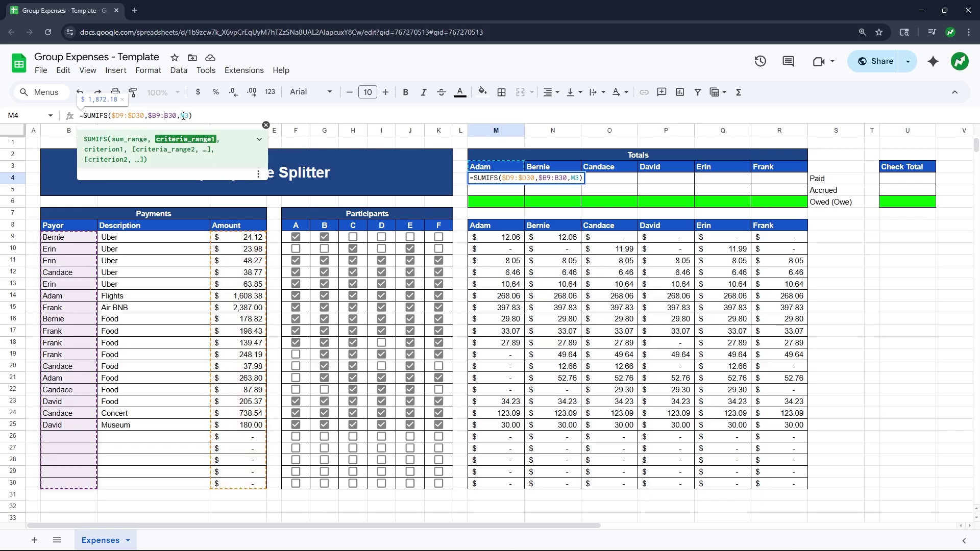
type("$")
key("Return")
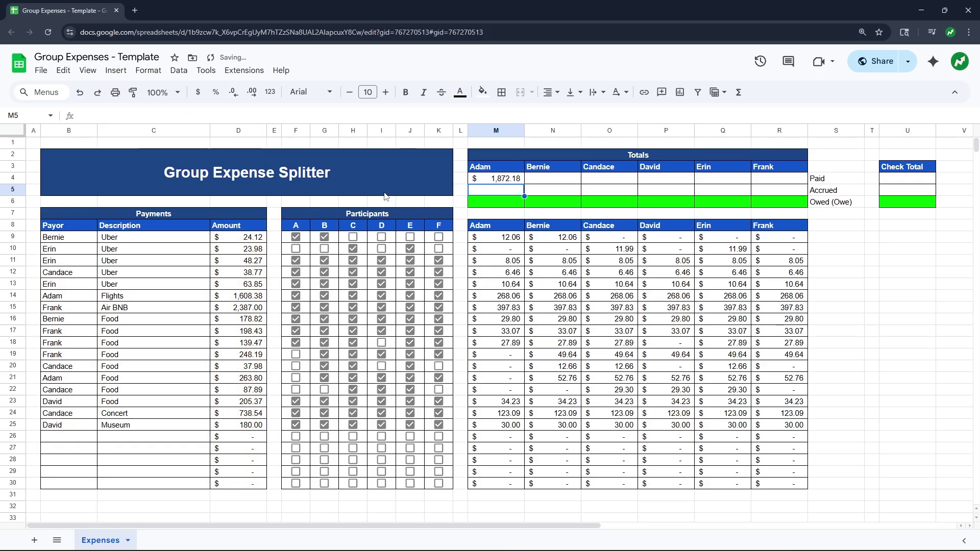
left_click(496, 179)
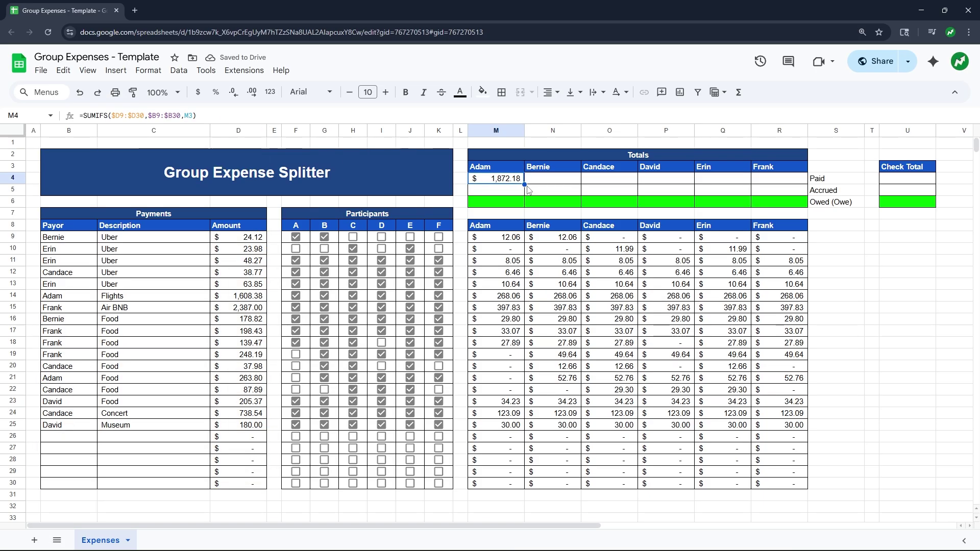
- Copy the Paid formula from M4 to R4 and compare payment versus share totals
left_click_drag(524, 184, 763, 181)
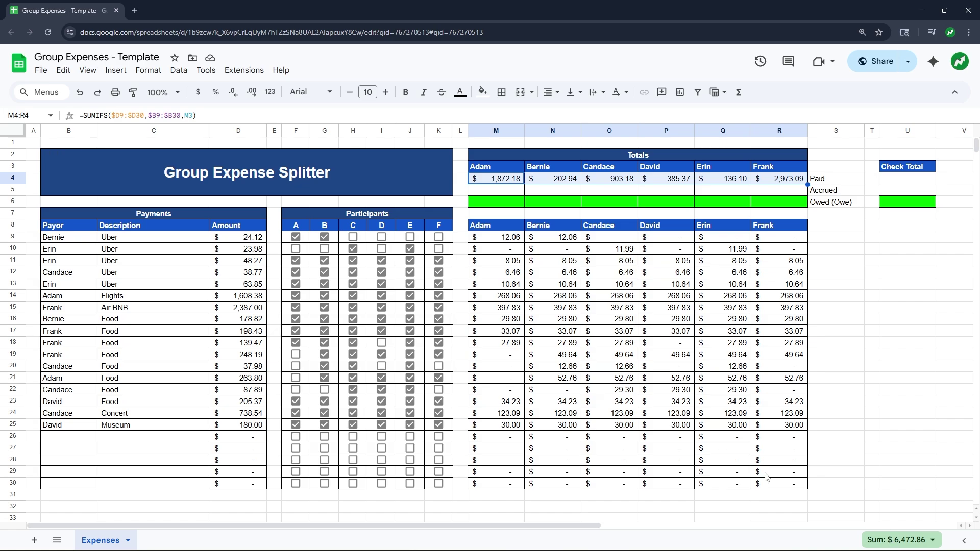
left_click_drag(246, 241, 258, 484)
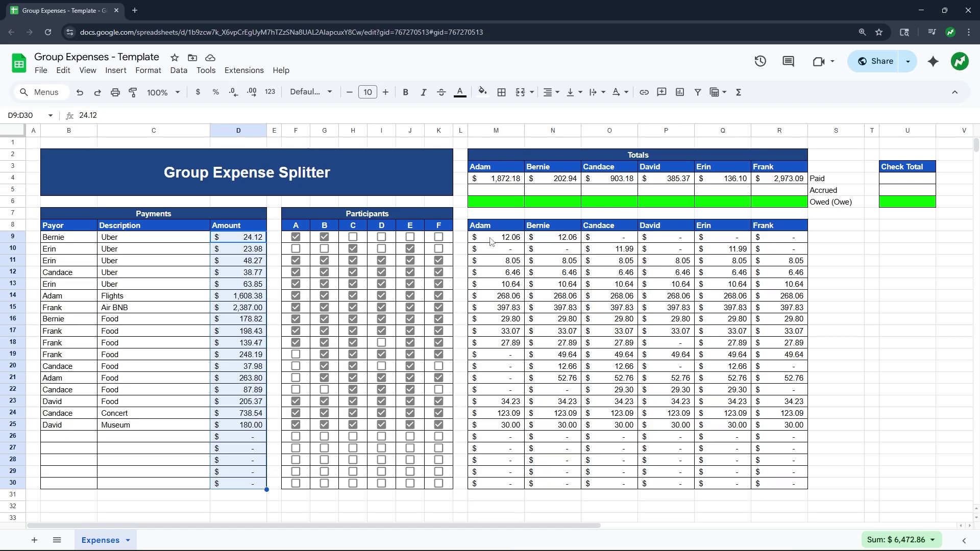
left_click_drag(490, 240, 770, 489)
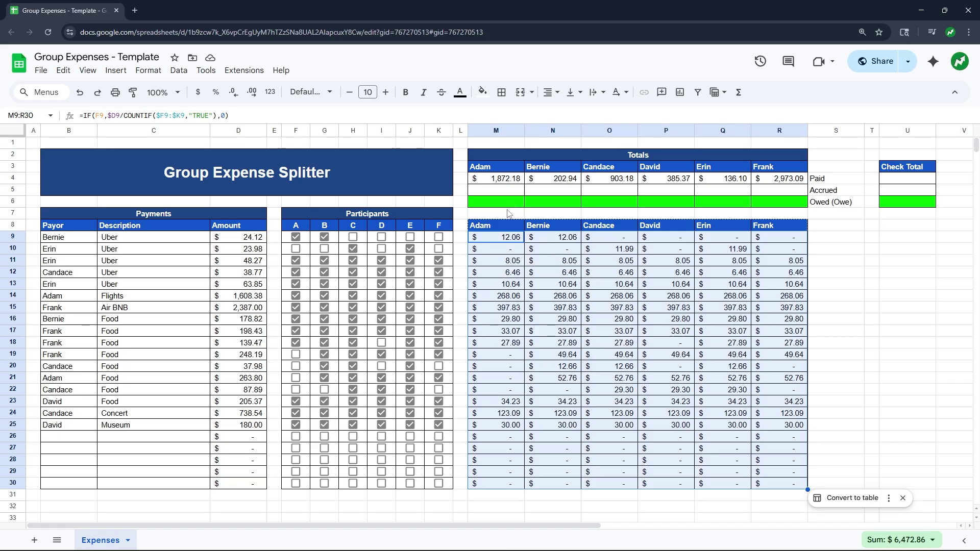
left_click(499, 191)
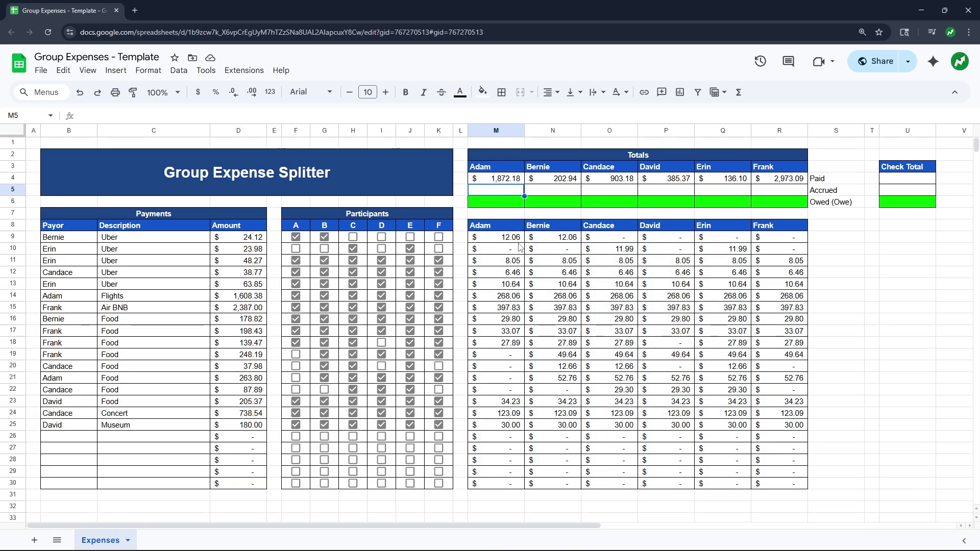
- Enter =SUM(M9:M30) in M5 and copy it to R5, Adam's Accrued showing $981.19
type("=S")
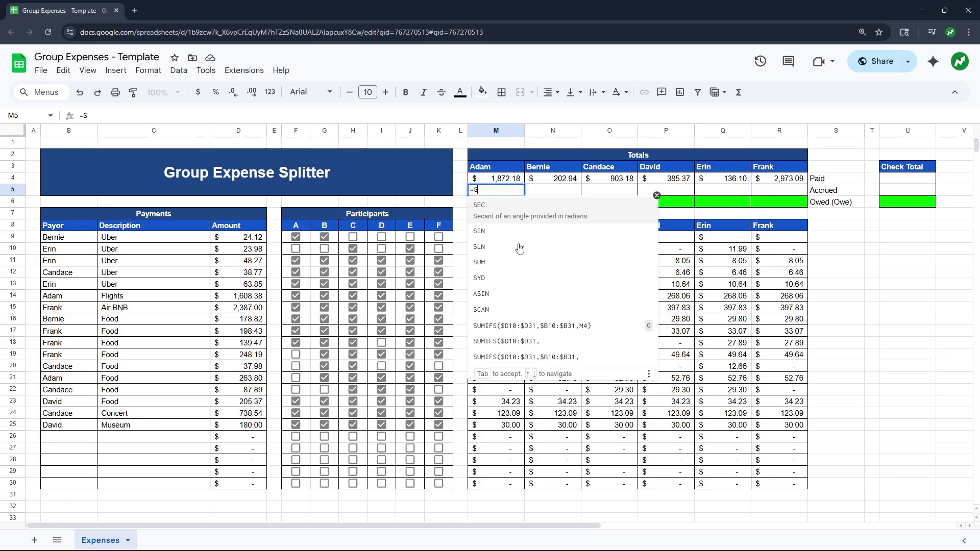
type("UM(")
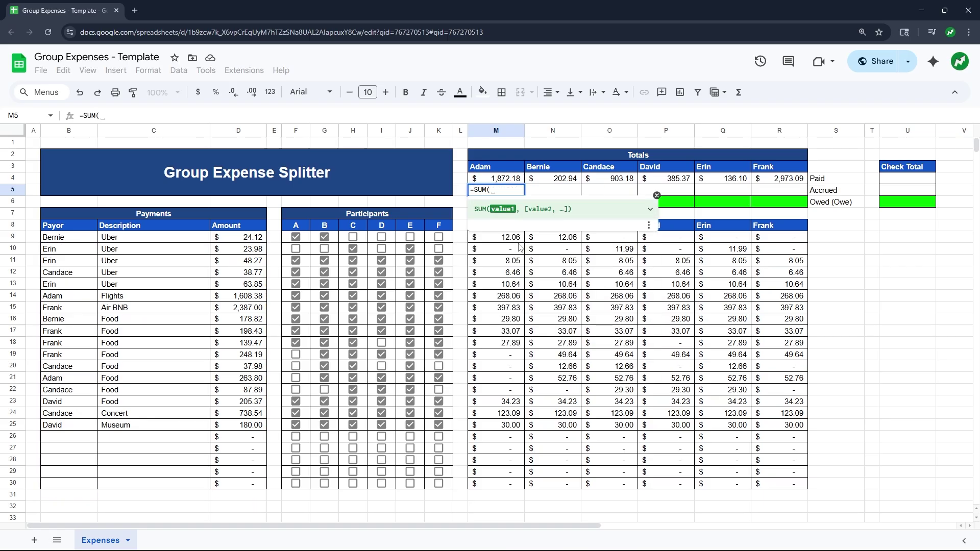
left_click_drag(505, 239, 517, 485)
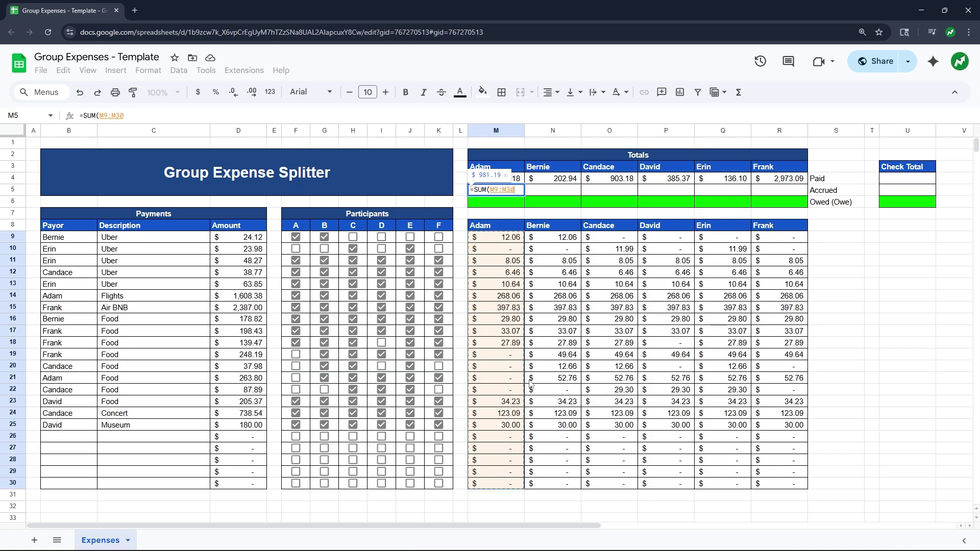
type(")")
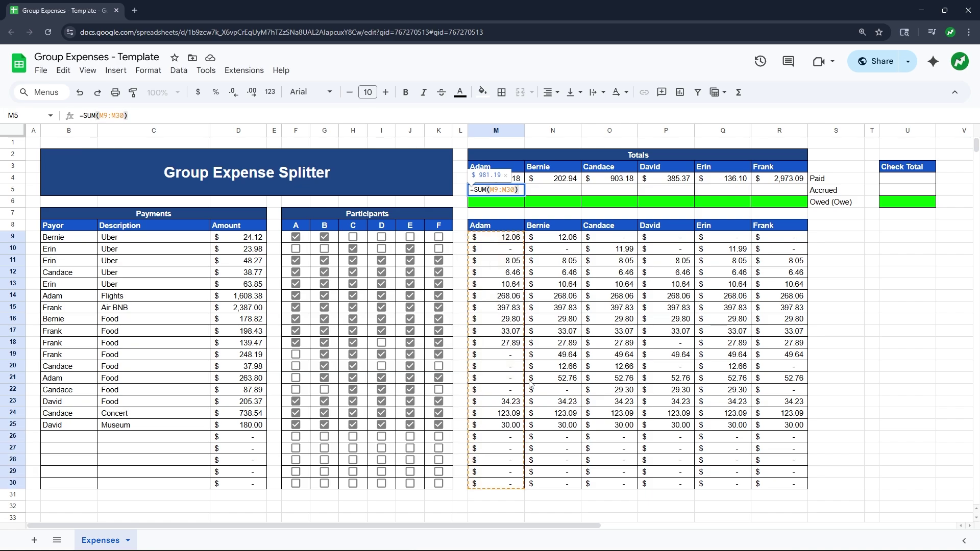
key("Return")
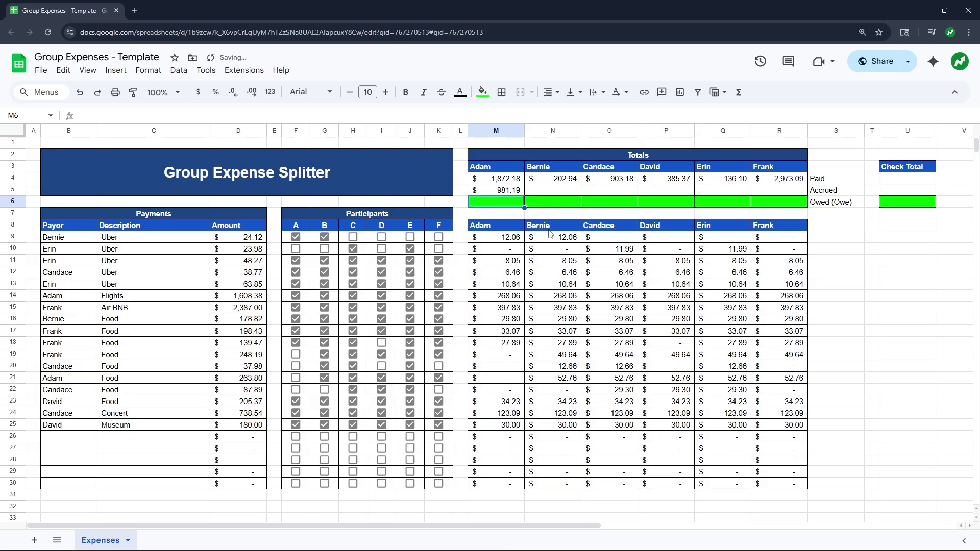
left_click(509, 193)
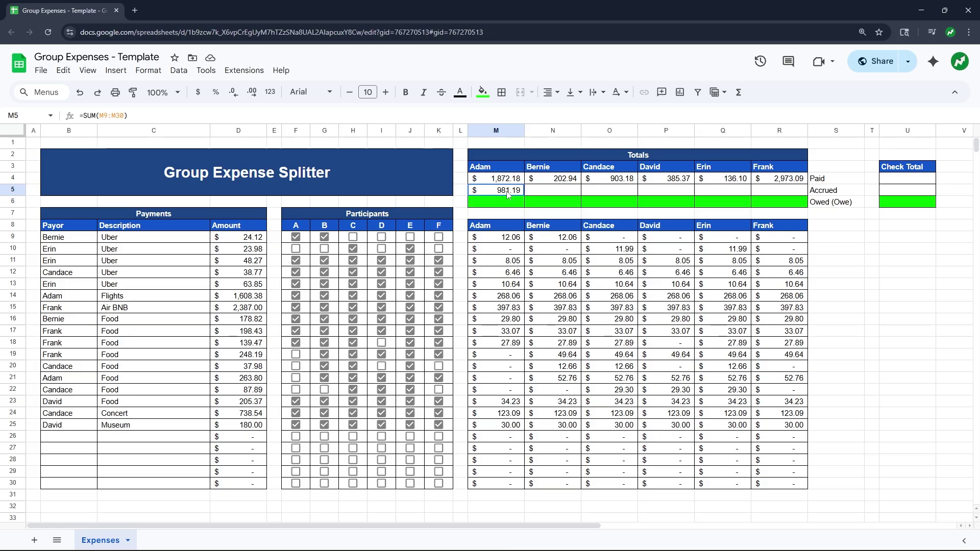
left_click_drag(528, 195, 773, 191)
- Enter =M4-M5 in M6 and copy it to R6, from Adam's $890.99 to Frank's $1,901.56
left_click(619, 290)
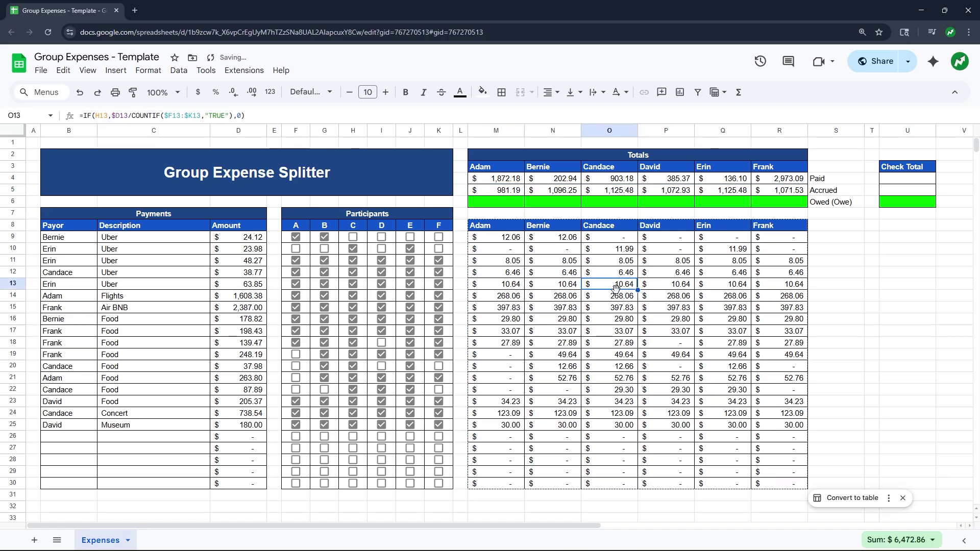
left_click(496, 202)
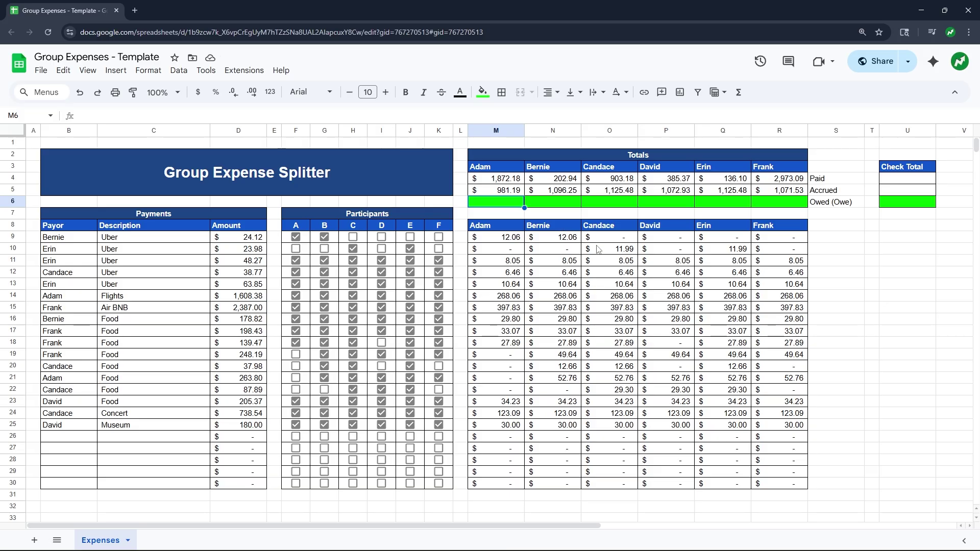
type("=")
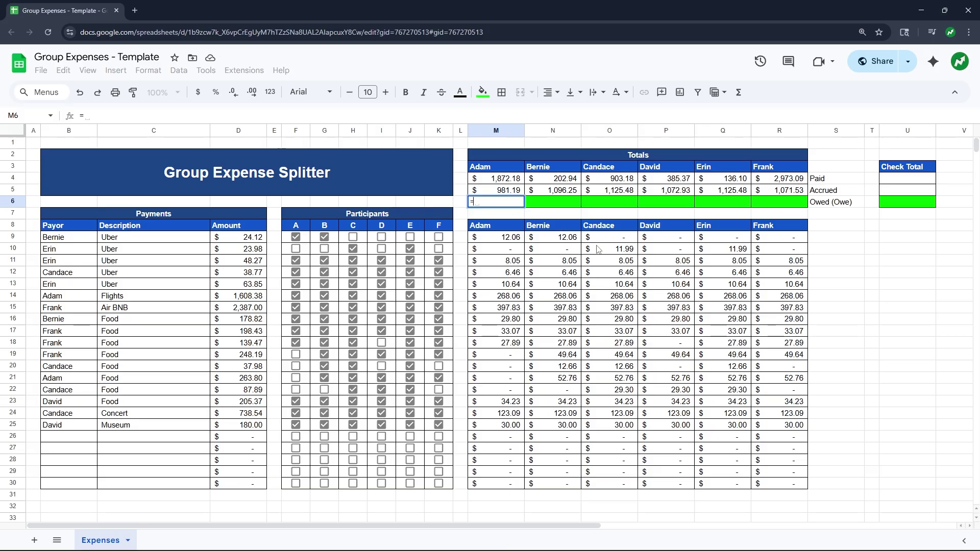
left_click(508, 180)
type("-")
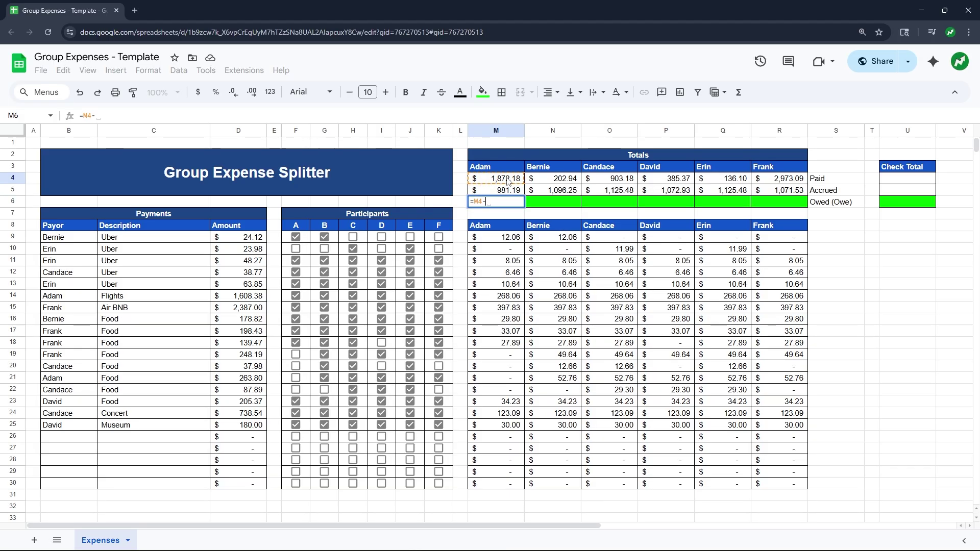
left_click(509, 192)
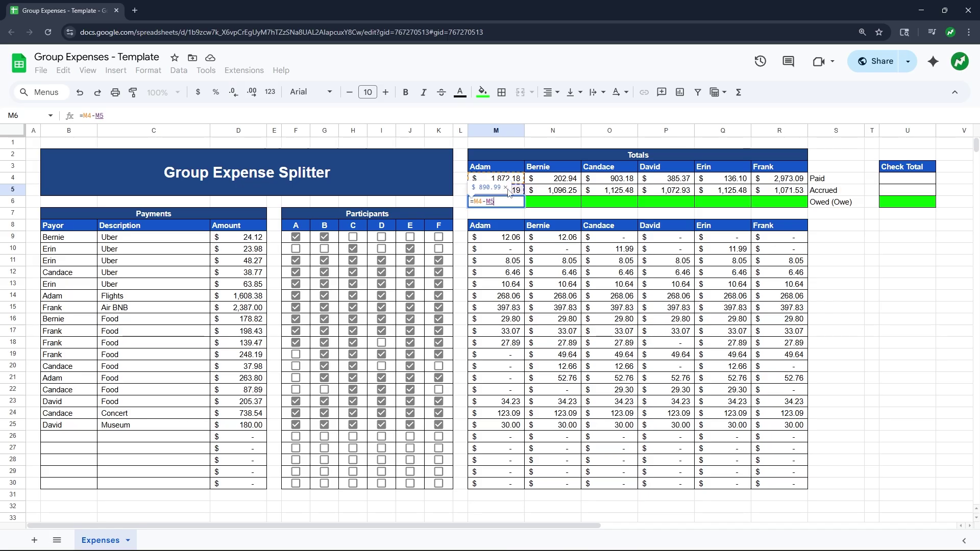
key("ctrl+Return")
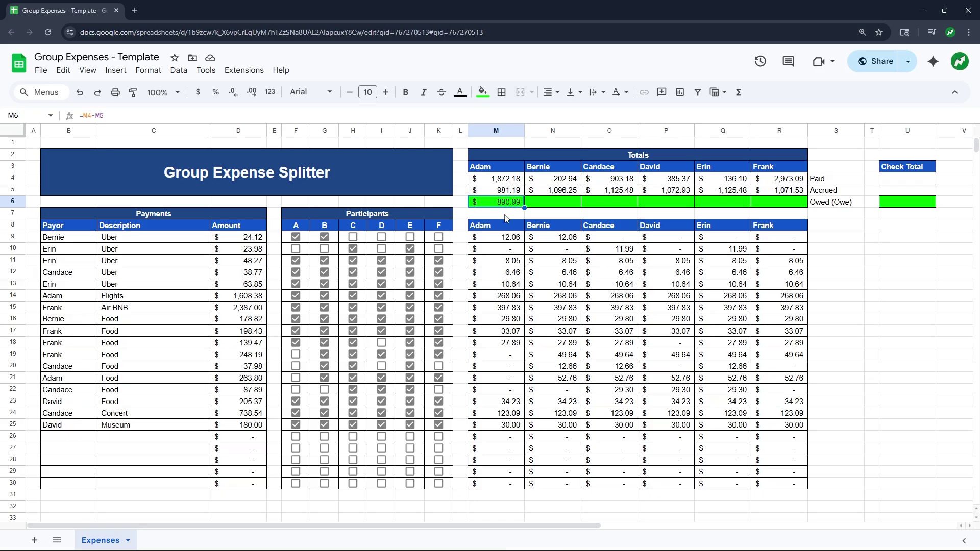
left_click_drag(524, 208, 761, 210)
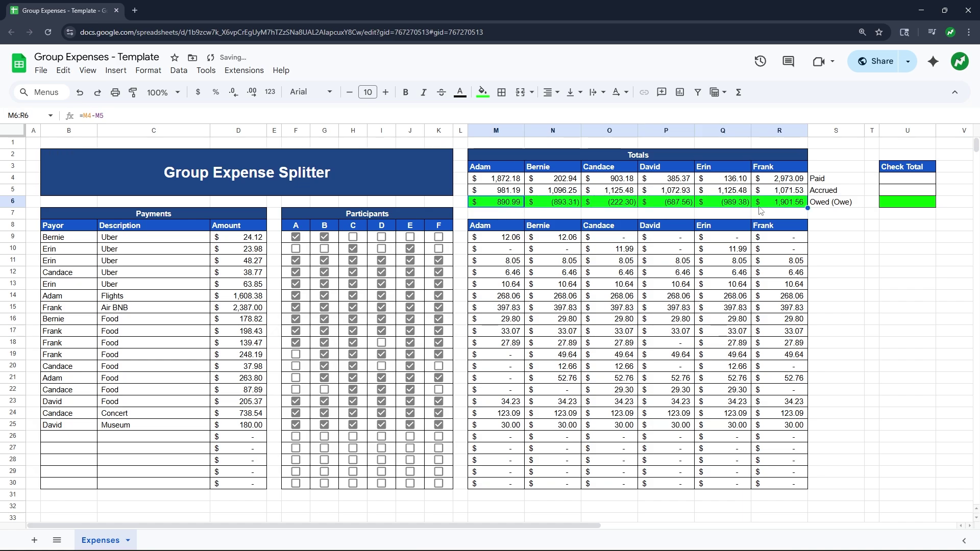
- Enter =SUM(M4:R4) in U4 and =SUM(M5:R5) in U5, both $6,472.86
left_click(886, 182)
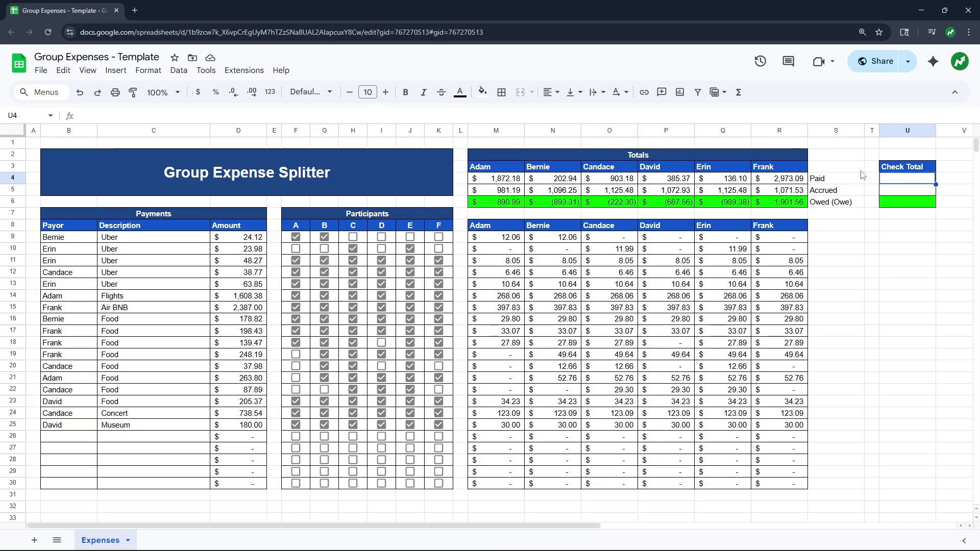
type("=")
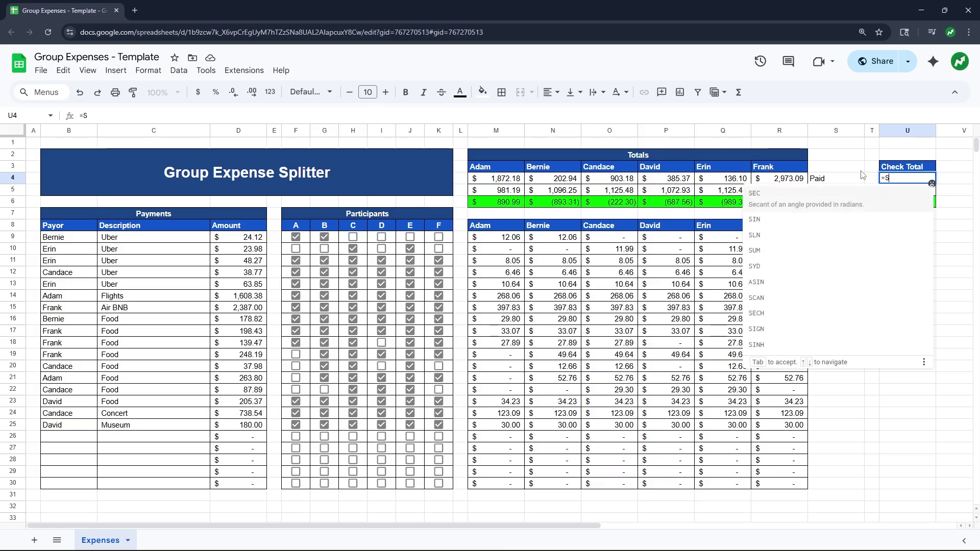
type("SUM(")
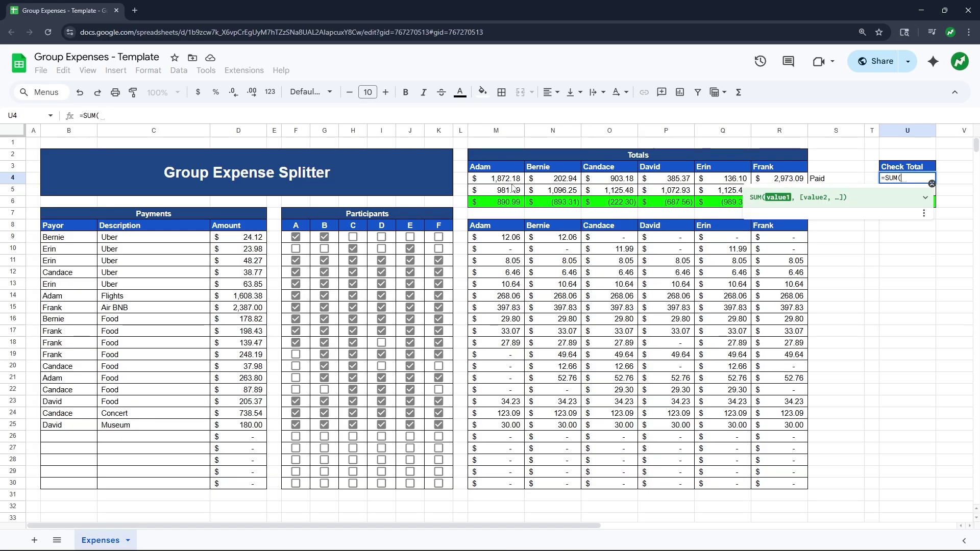
left_click(508, 178)
left_click_drag(509, 179, 777, 182)
key("Return")
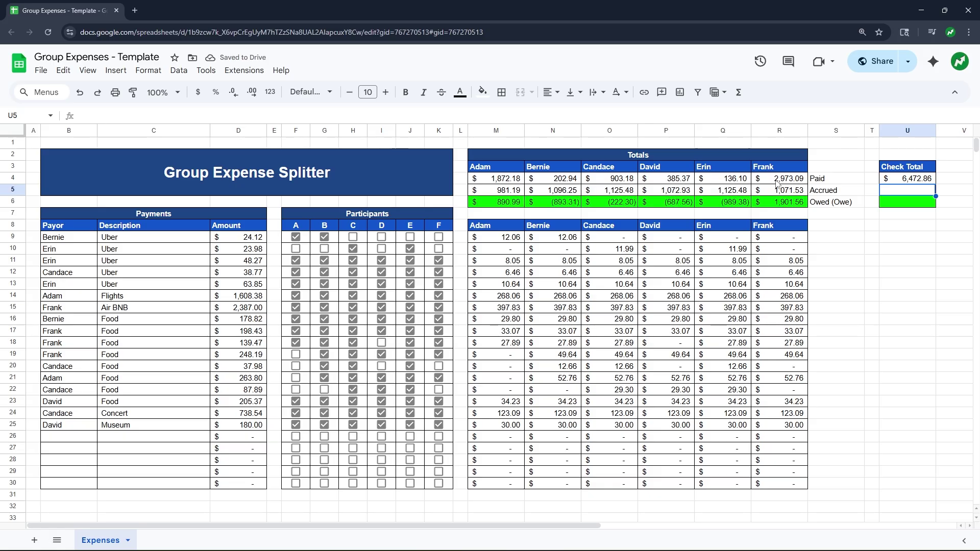
type("=SUM(")
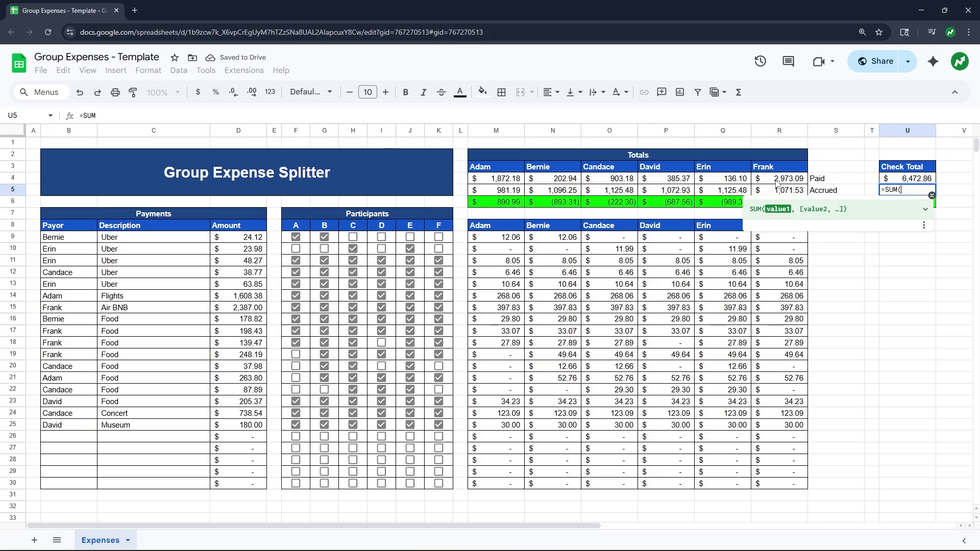
left_click_drag(515, 190, 773, 195)
key("Return")
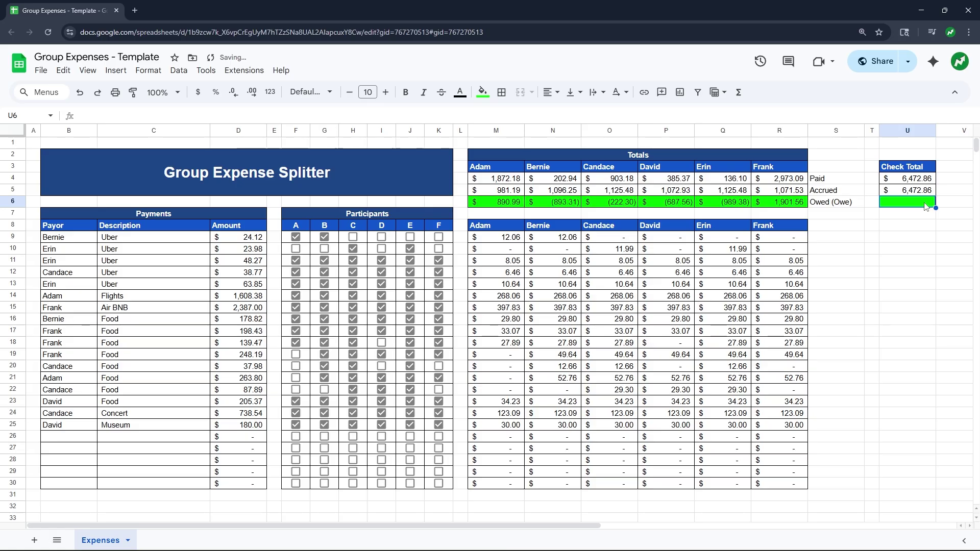
- Enter =U4-U5 in U6 as the zero-balance check, showing $(0.00)
type("=")
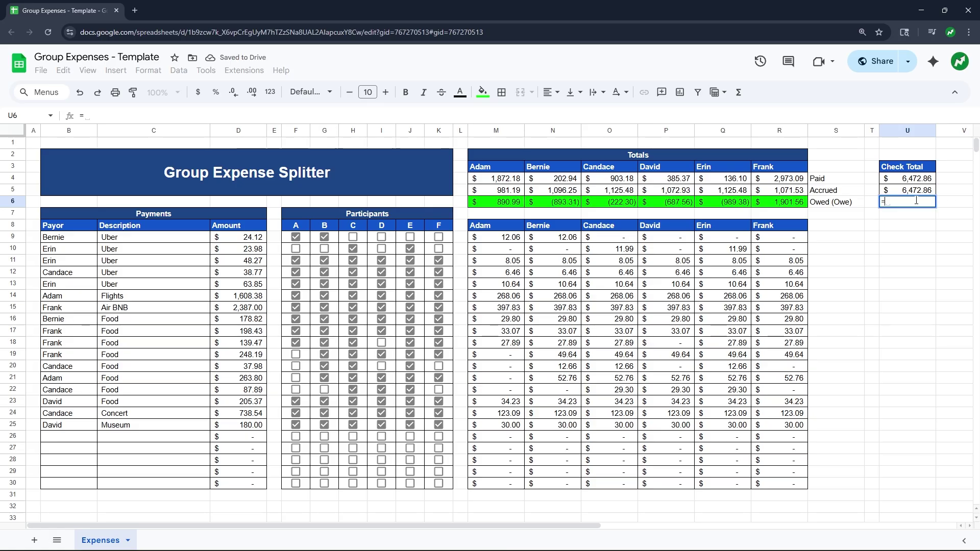
left_click(903, 178)
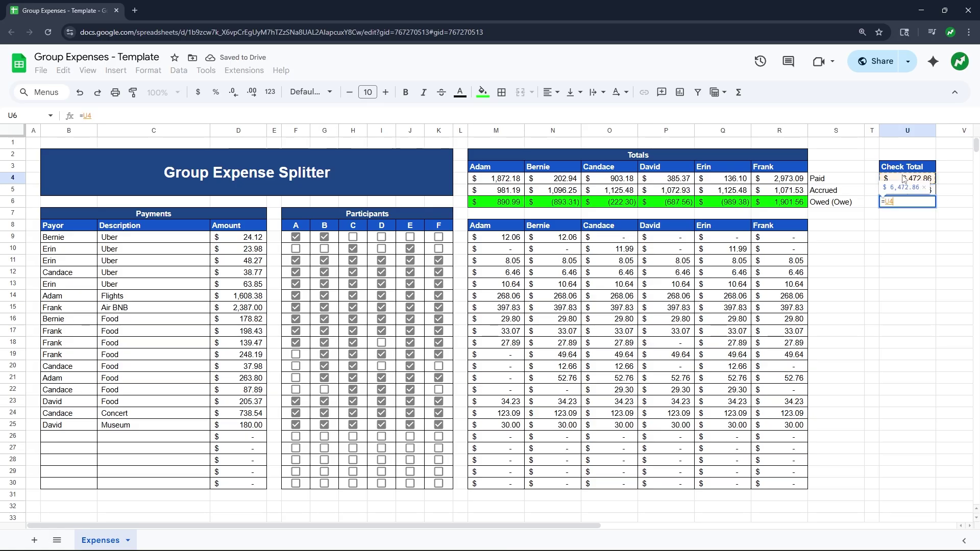
type("-")
left_click(929, 191)
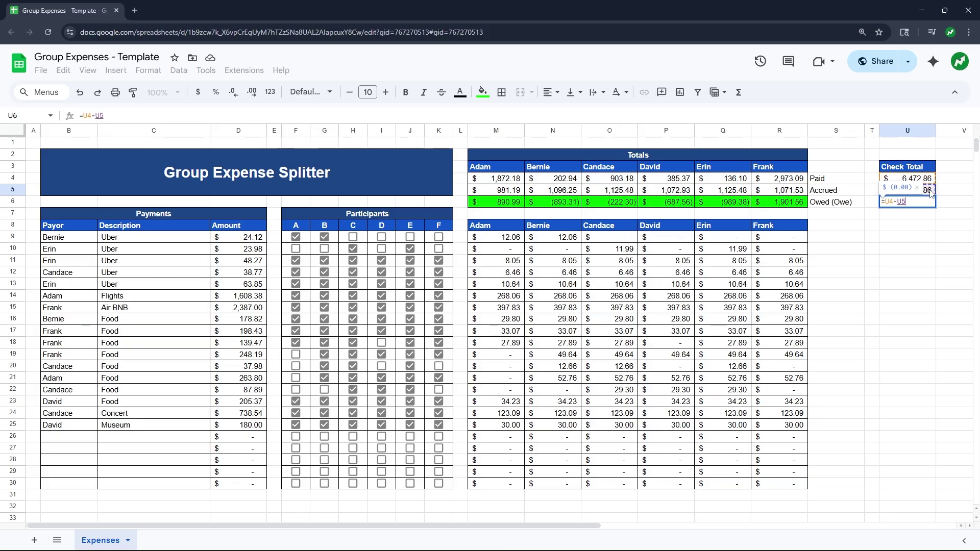
key("Return")
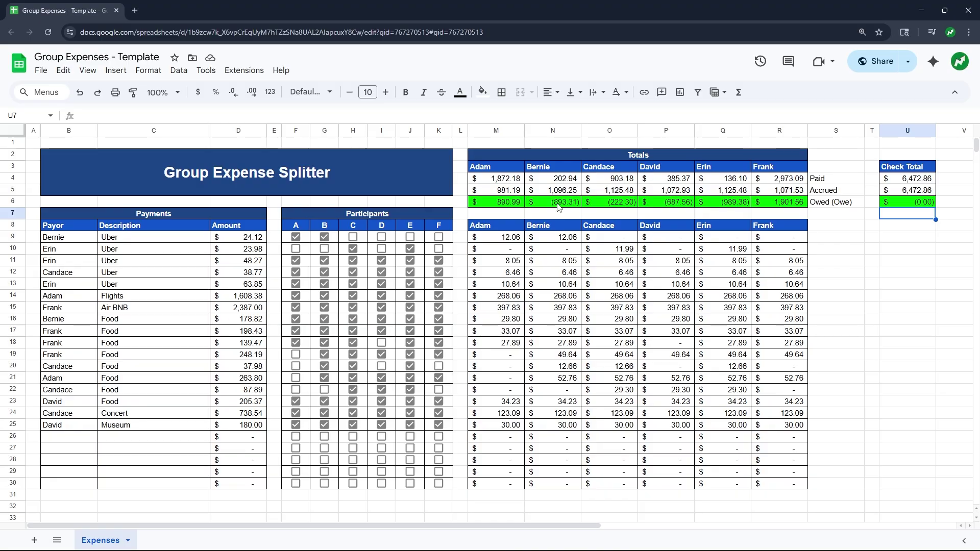
left_click(558, 180)
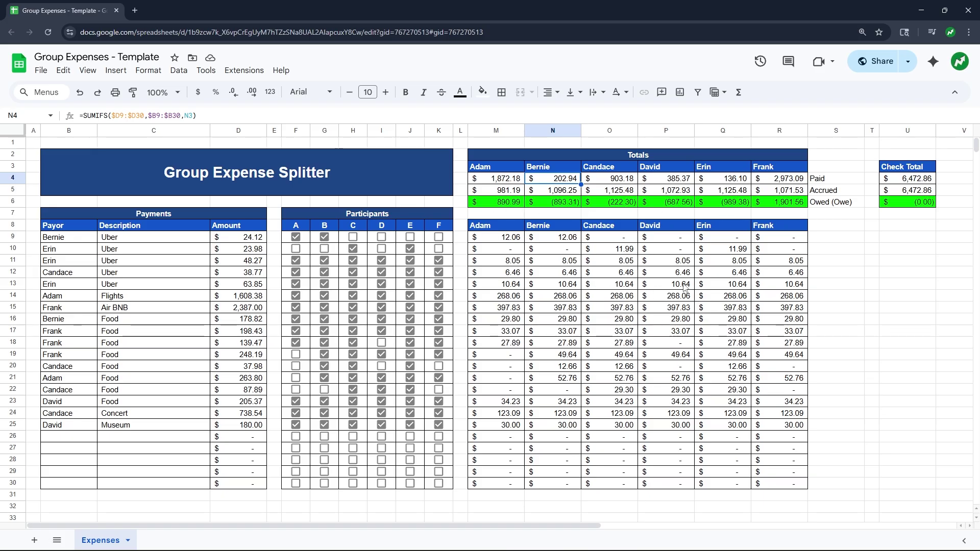
left_click(506, 204)
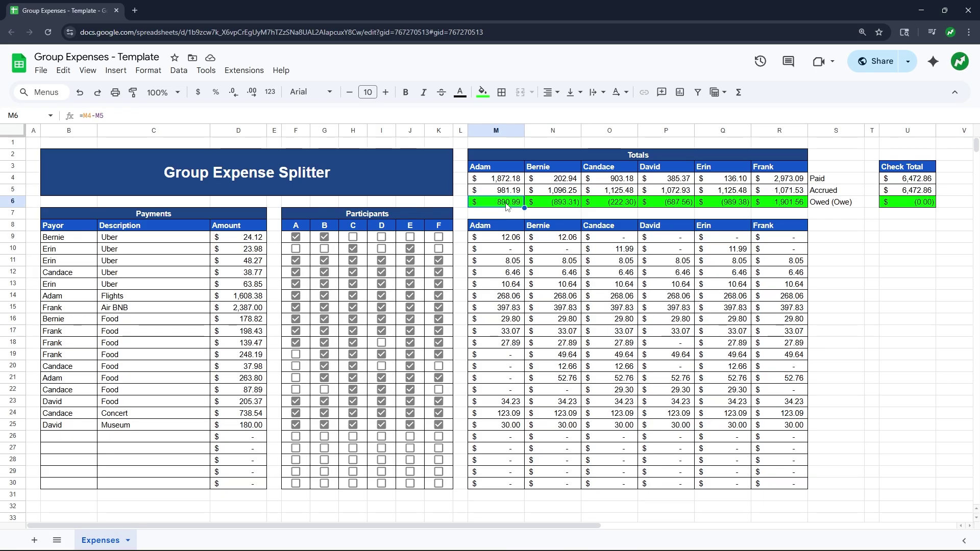
left_click(555, 204)
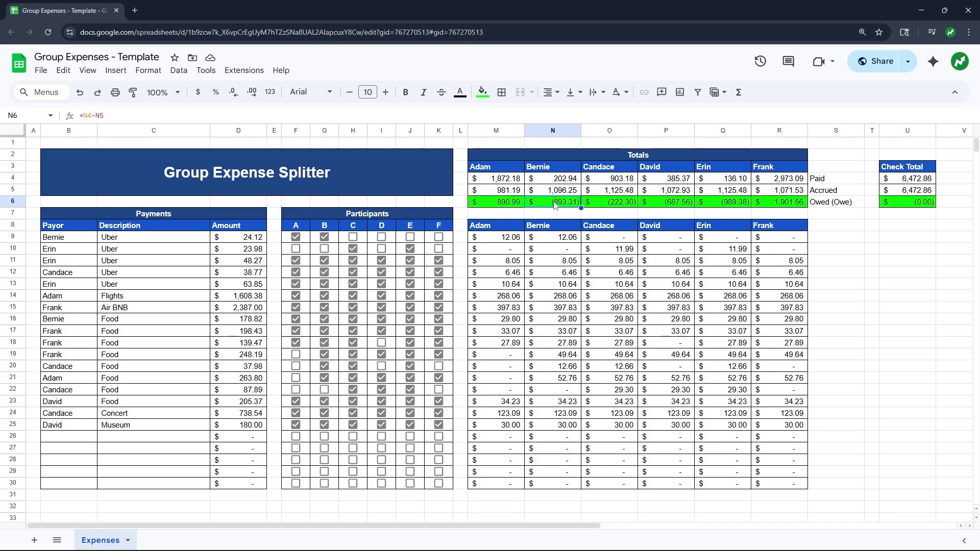
left_click(621, 204)
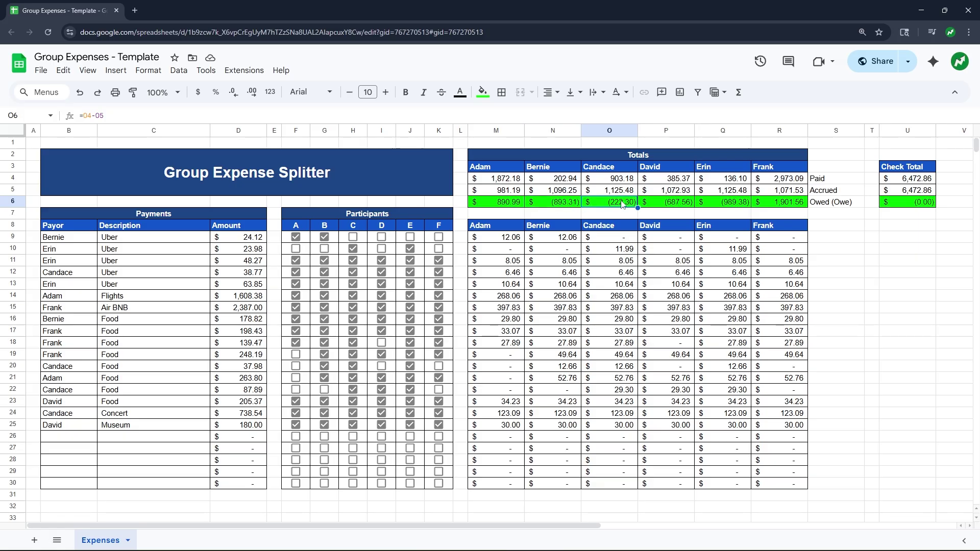
left_click(678, 204)
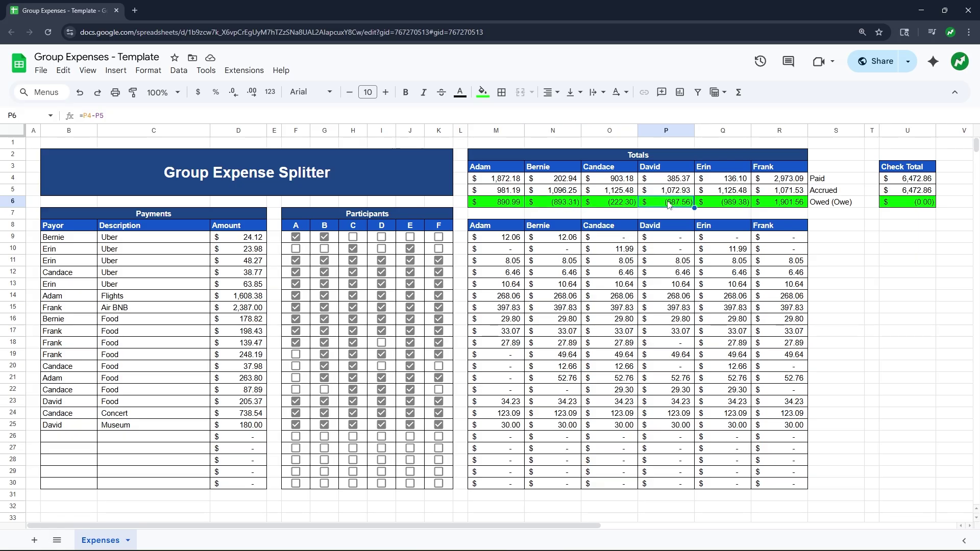
left_click(726, 205)
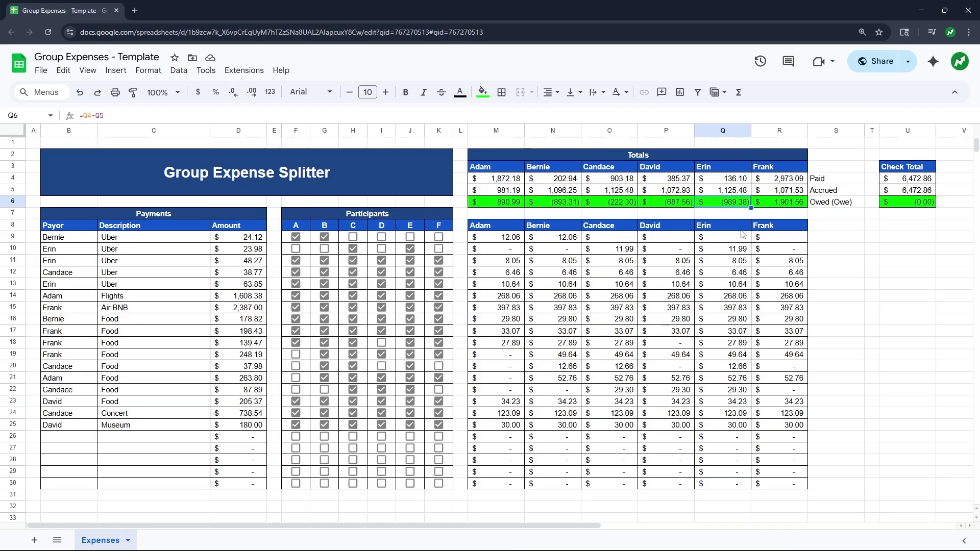
left_click(786, 206)
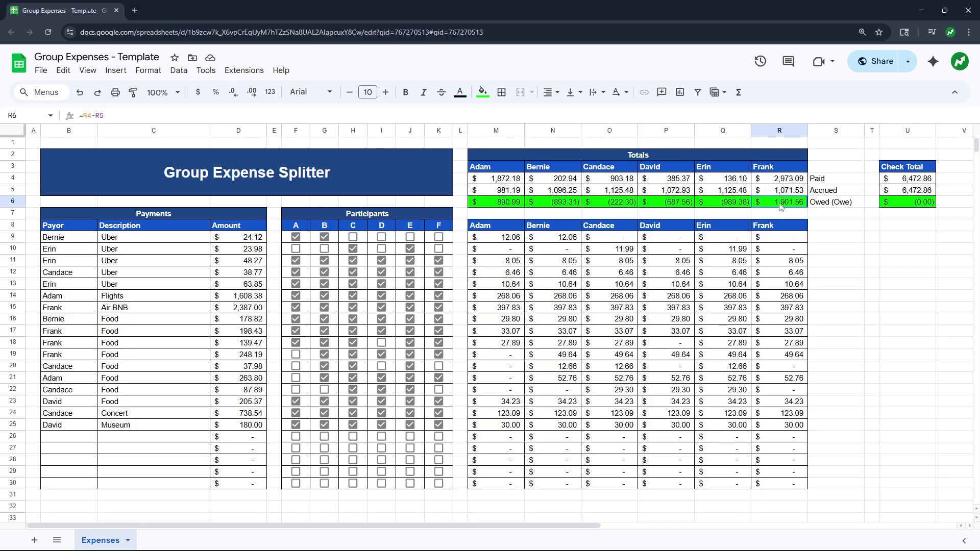
left_click_drag(776, 205, 570, 205)
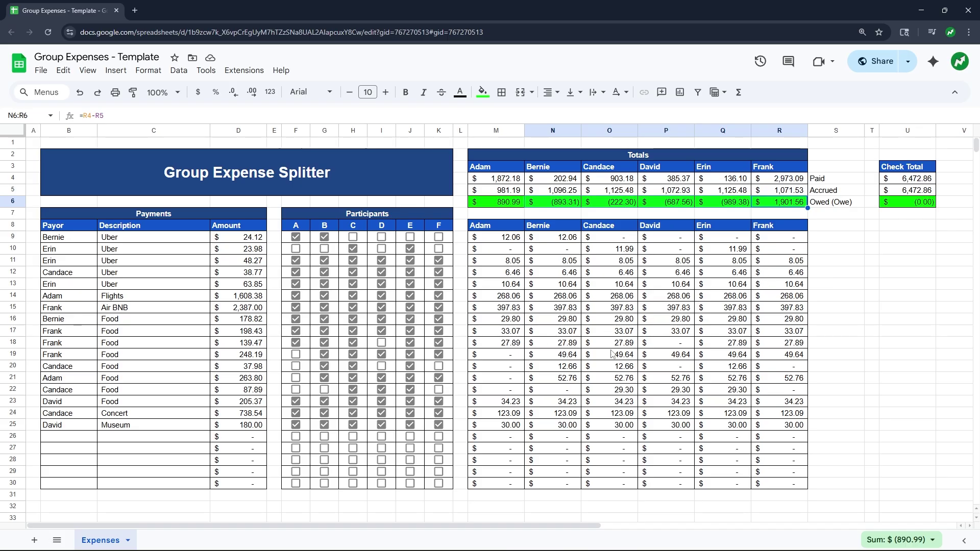
left_click_drag(510, 322, 783, 322)
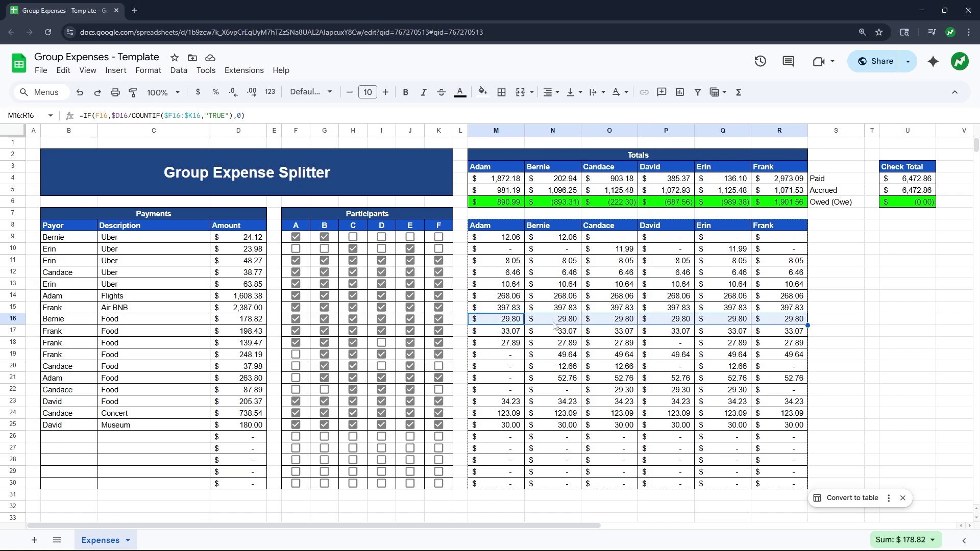